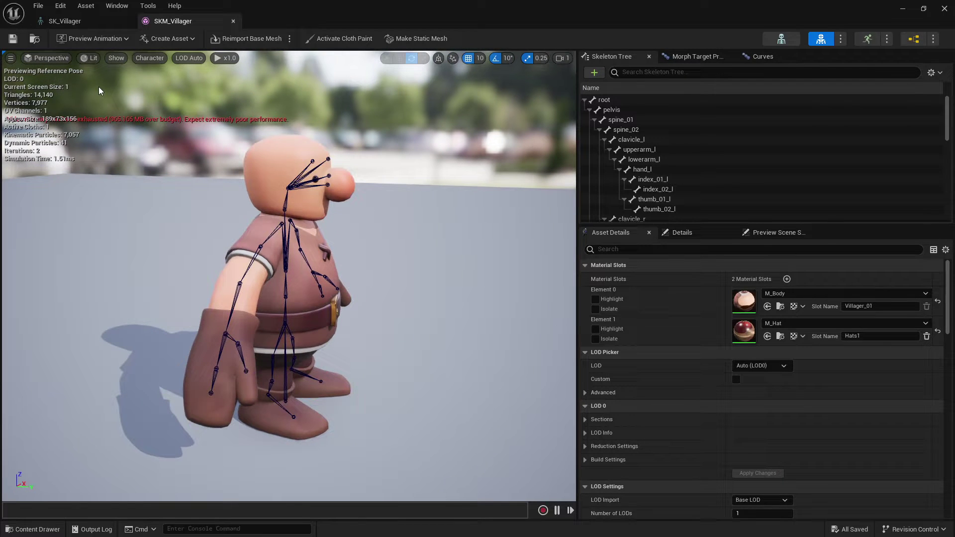
# - Hide the skeleton overlay on the villager by setting bone drawing to None
pyautogui.click(150, 59)
pyautogui.moveTo(169, 107)
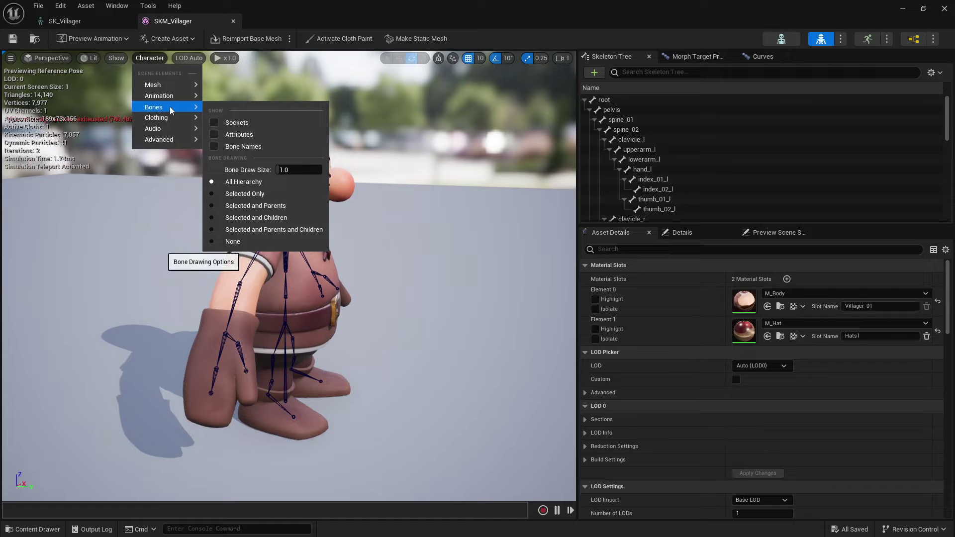
pyautogui.click(255, 240)
pyautogui.moveTo(472, 225); pyautogui.dragTo(333, 180)
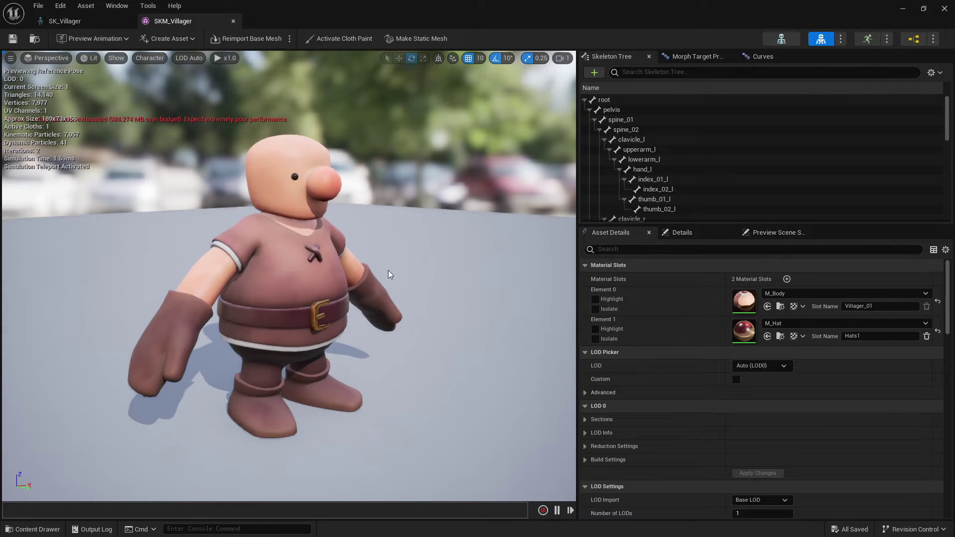
pyautogui.keyDown('alt'); pyautogui.moveTo(391, 275); pyautogui.dragTo(390, 363, button='middle'); pyautogui.keyUp('alt')
pyautogui.keyDown('alt'); pyautogui.moveTo(393, 276); pyautogui.dragTo(458, 288, button='right'); pyautogui.keyUp('alt')
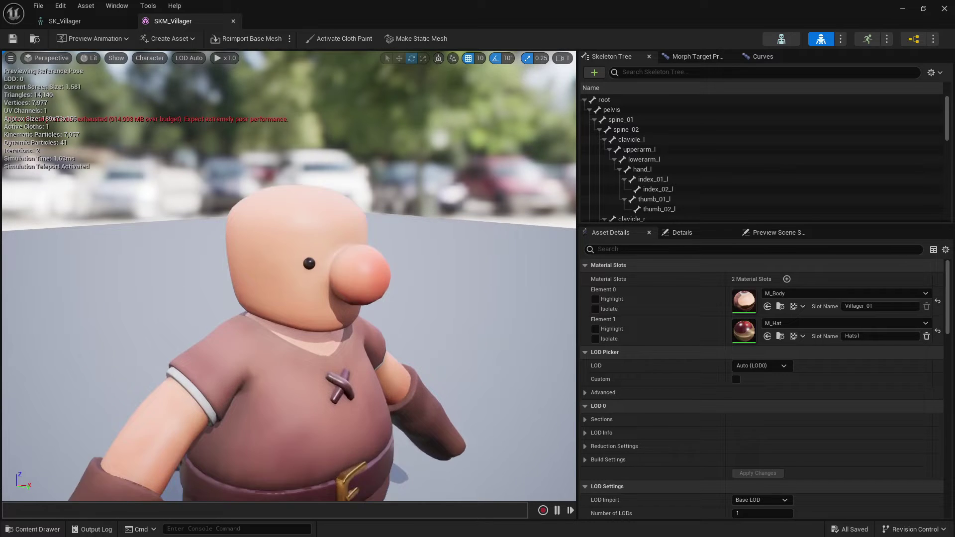
pyautogui.keyDown('alt'); pyautogui.moveTo(349, 274); pyautogui.dragTo(354, 254); pyautogui.keyUp('alt')
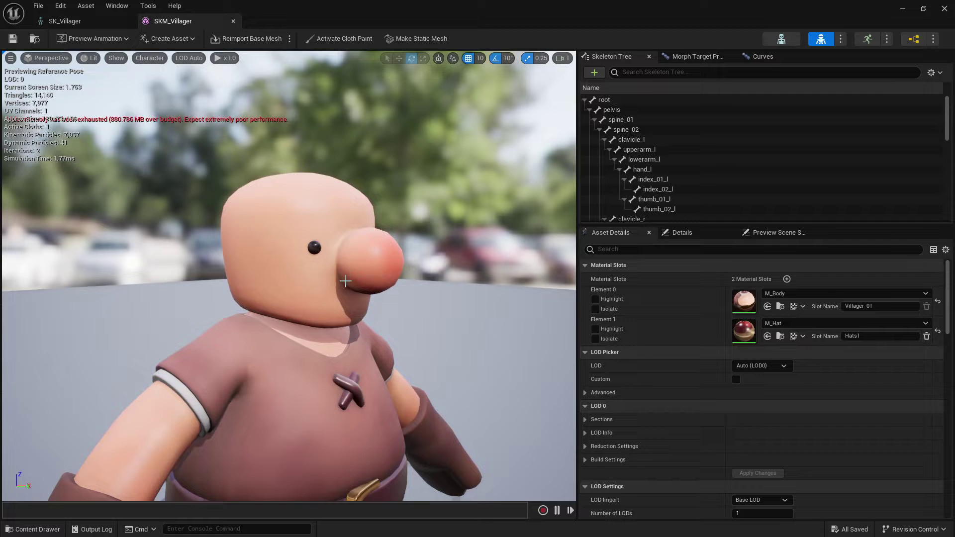
pyautogui.scroll(-5, 393, 308)
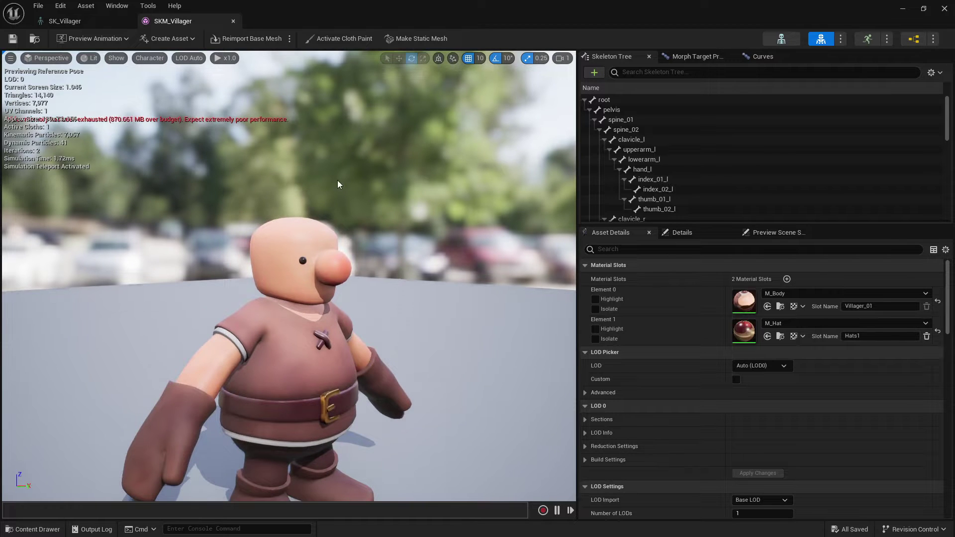
# - Search the project's plugins for "chaos" and check whether the Chaos Cloth plugins are enabled
pyautogui.click(903, 9)
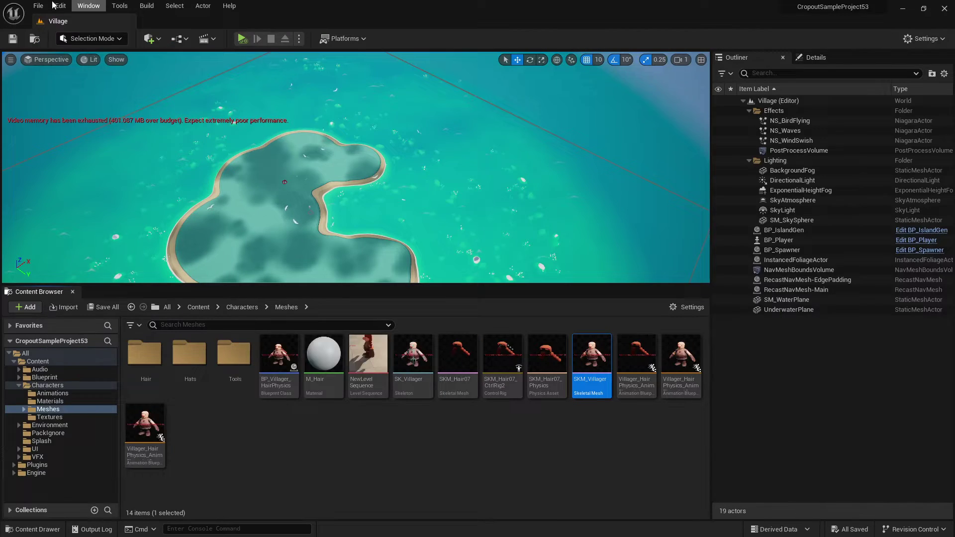
pyautogui.click(61, 6)
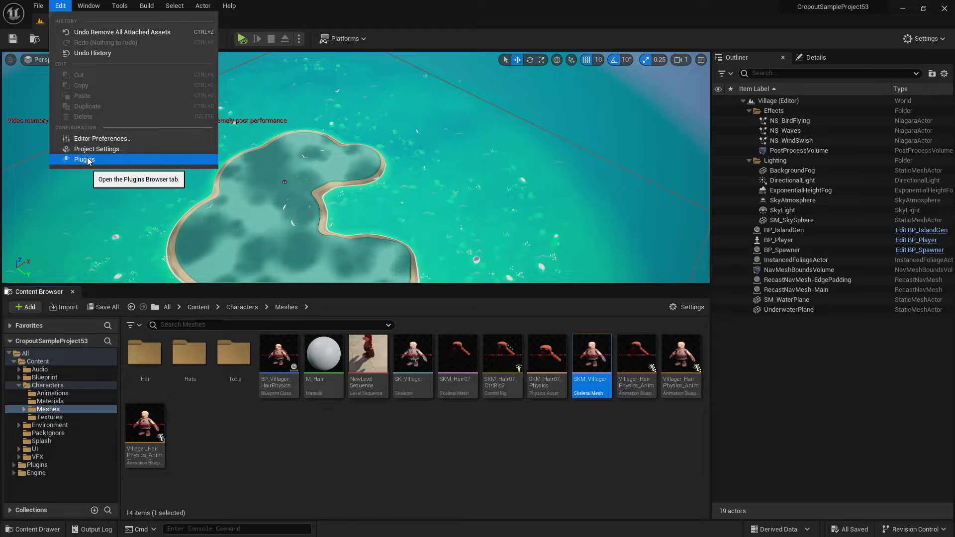
pyautogui.click(84, 160)
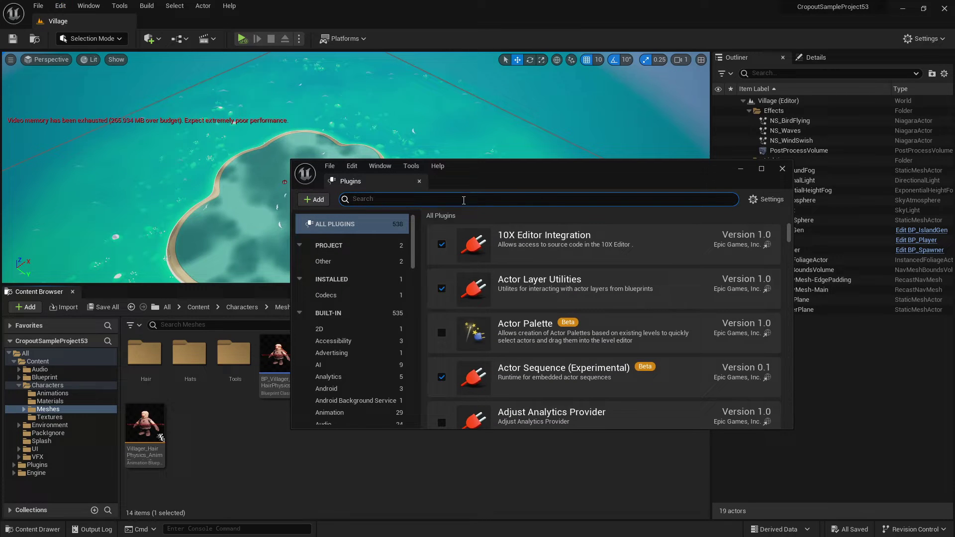
pyautogui.write('chaos')
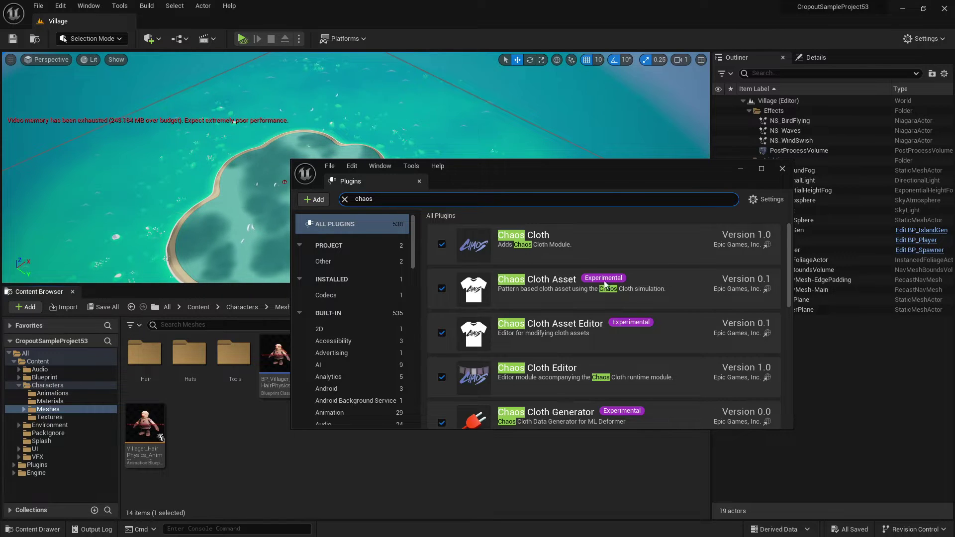
pyautogui.scroll(-8, 702, 359)
pyautogui.click(783, 169)
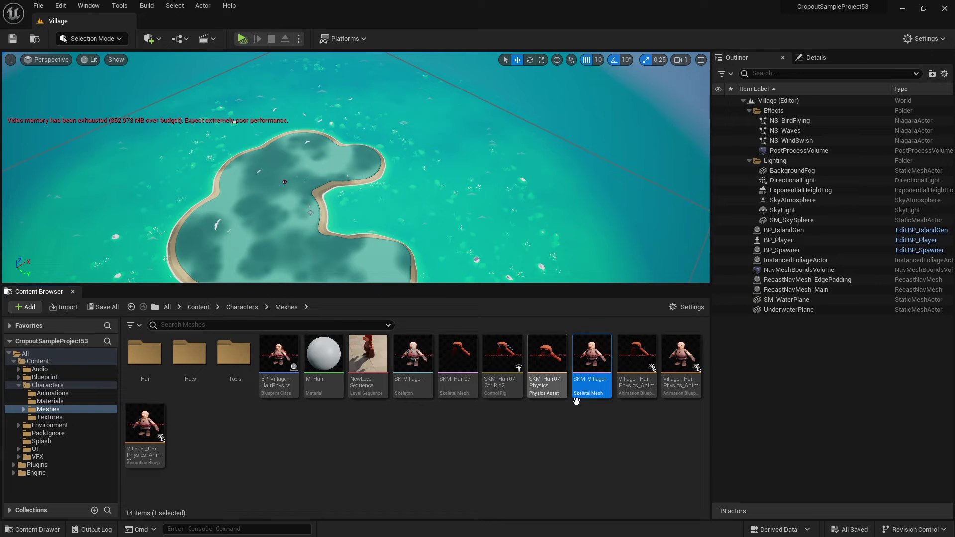
# - Reopen the SKM_Villager skeletal mesh and remove the clothing data from its body section (LOD0 - Section 0)
pyautogui.doubleClick(577, 395)
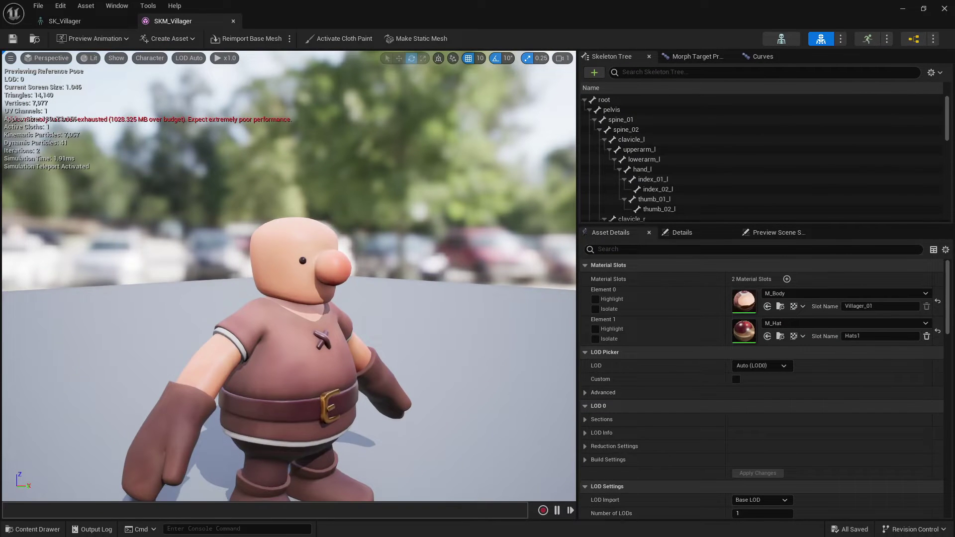
pyautogui.moveTo(383, 290); pyautogui.dragTo(430, 263, button='middle')
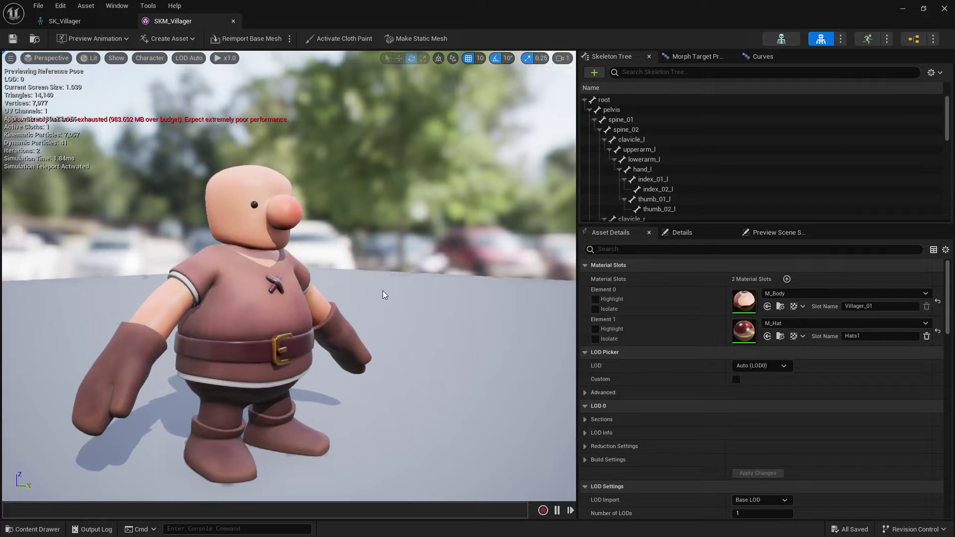
pyautogui.keyDown('alt'); pyautogui.moveTo(331, 248); pyautogui.dragTo(354, 248); pyautogui.keyUp('alt')
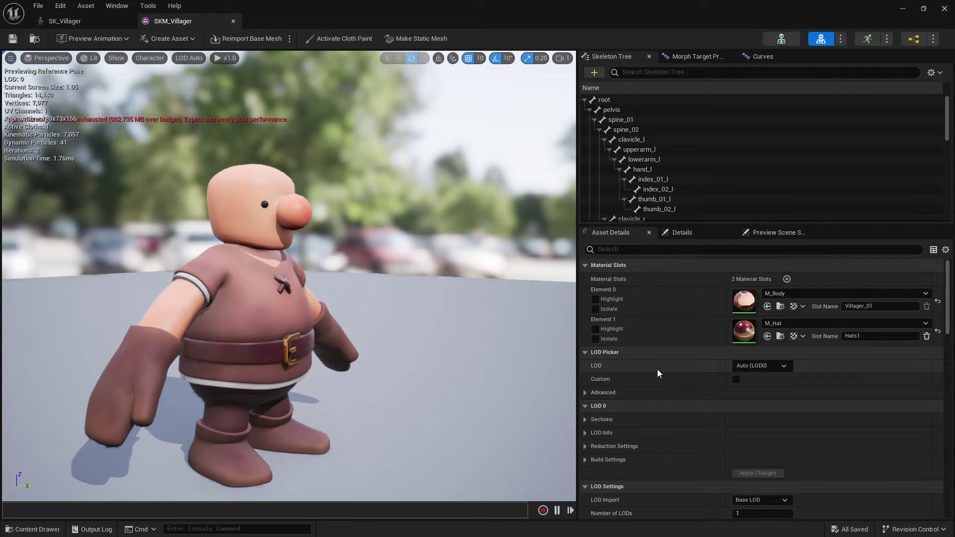
pyautogui.rightClick(262, 190)
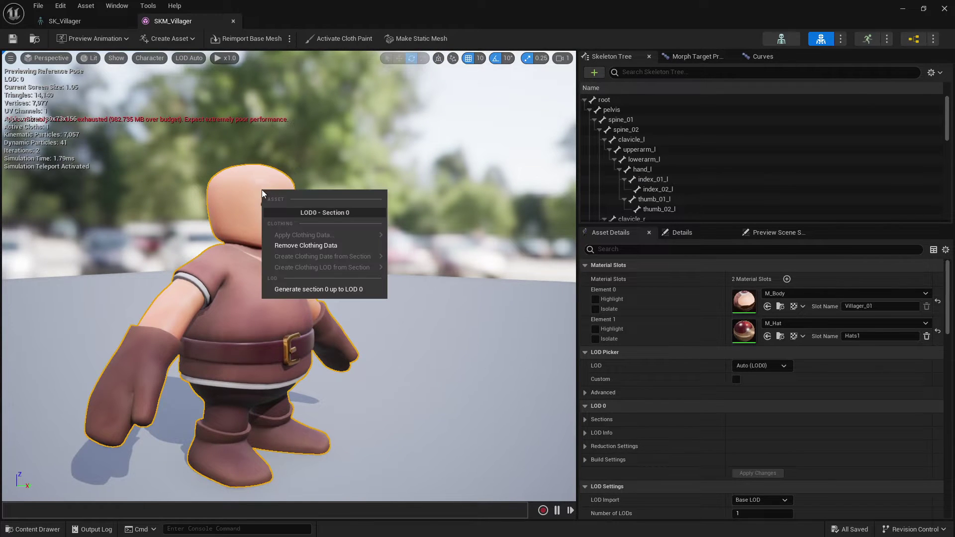
pyautogui.click(331, 246)
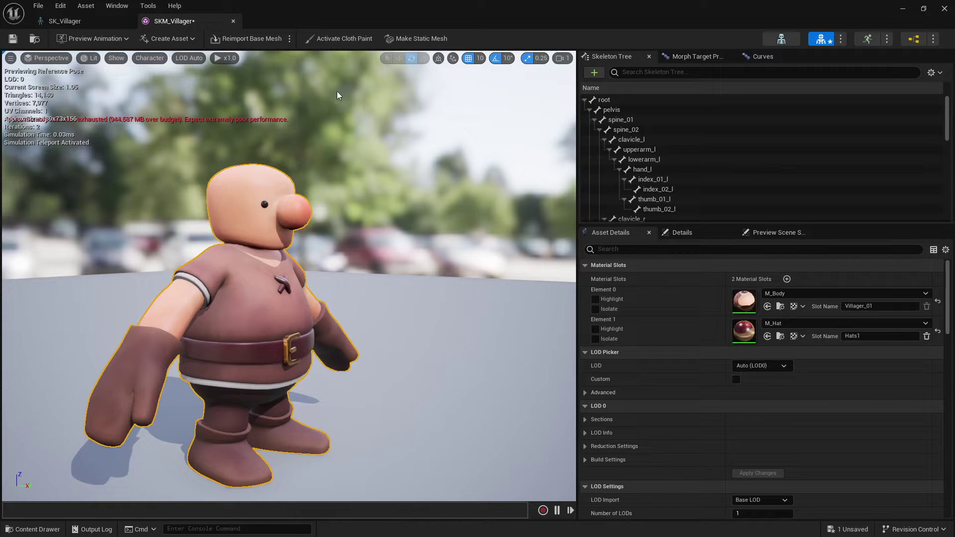
# - Create clothing data from the villager's body section with the asset name SKM_Villager_Clothing_Nose
pyautogui.rightClick(276, 198)
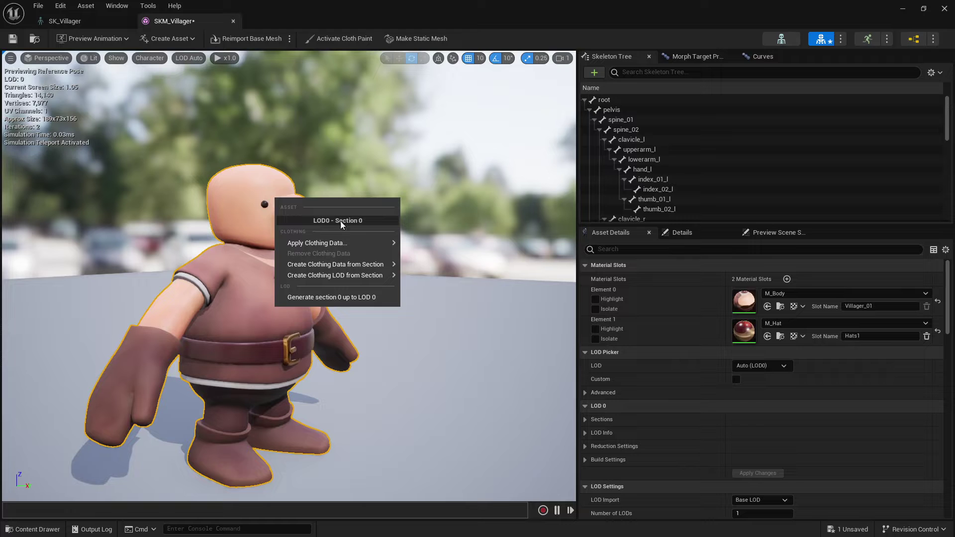
pyautogui.moveTo(350, 243)
pyautogui.moveTo(365, 267)
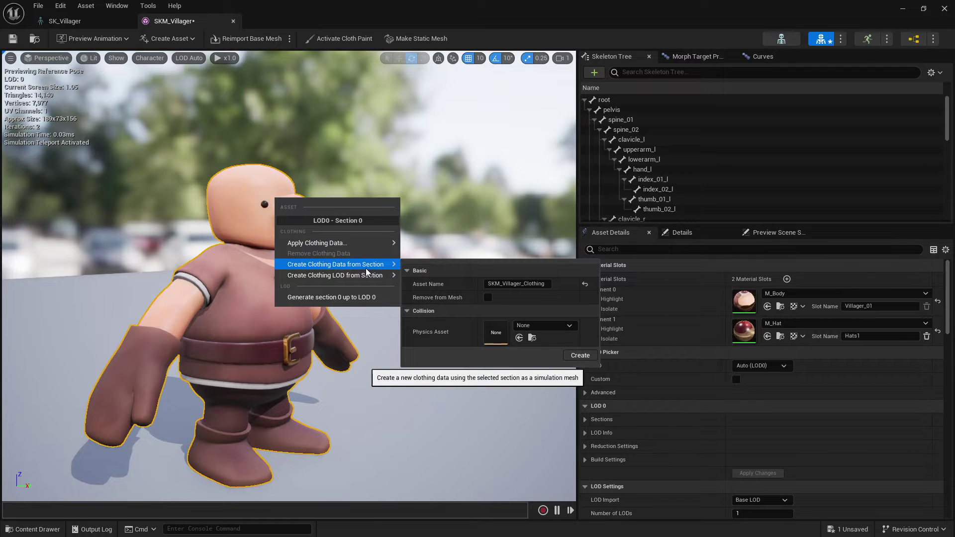
pyautogui.rightClick(258, 198)
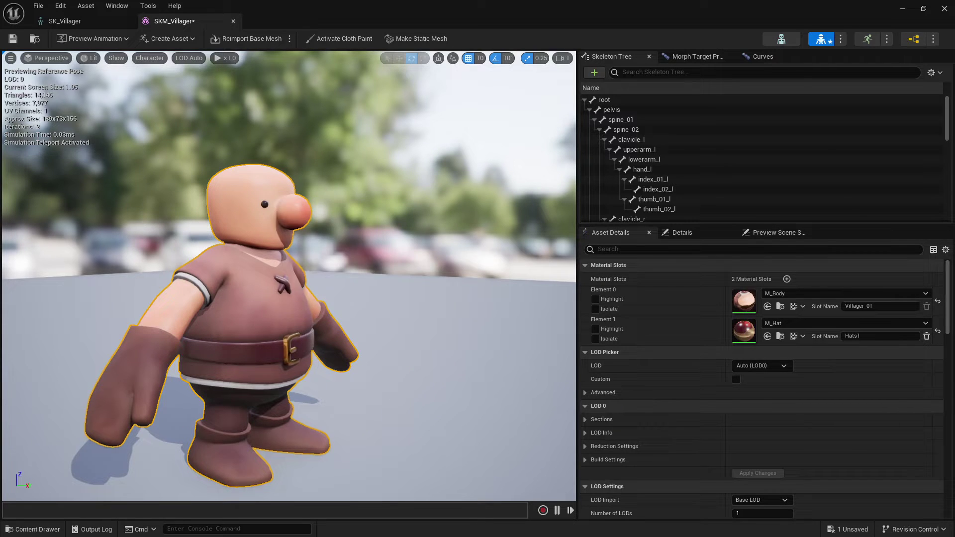
pyautogui.moveTo(350, 267)
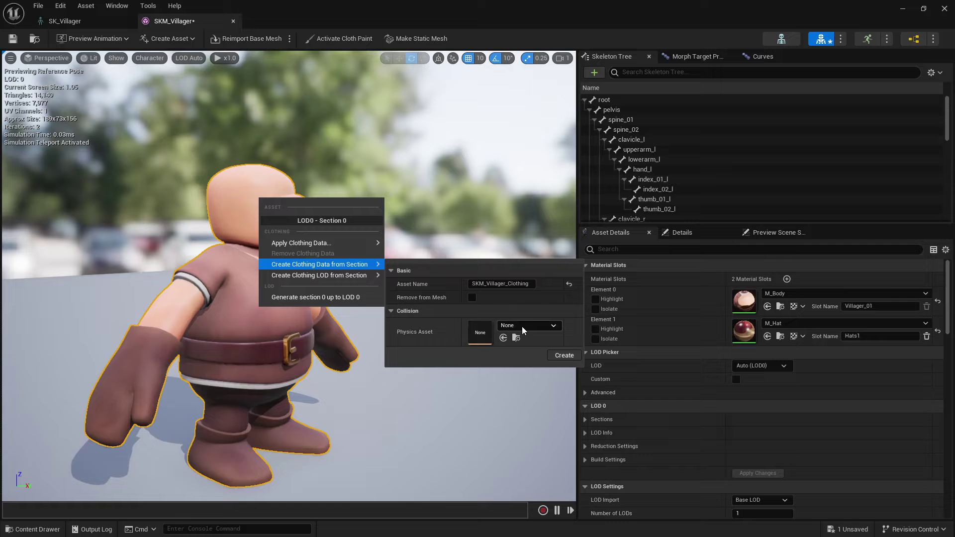
pyautogui.click(532, 282)
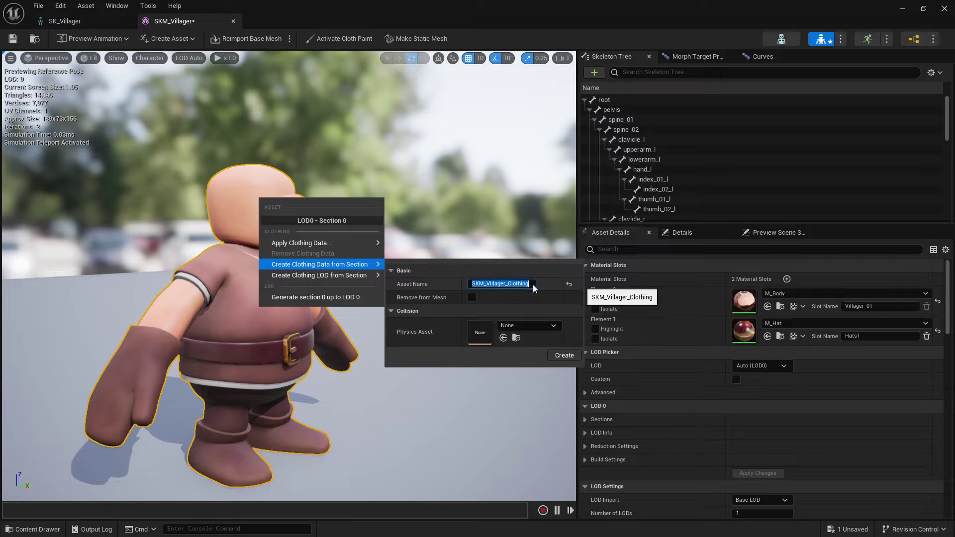
pyautogui.click(532, 284)
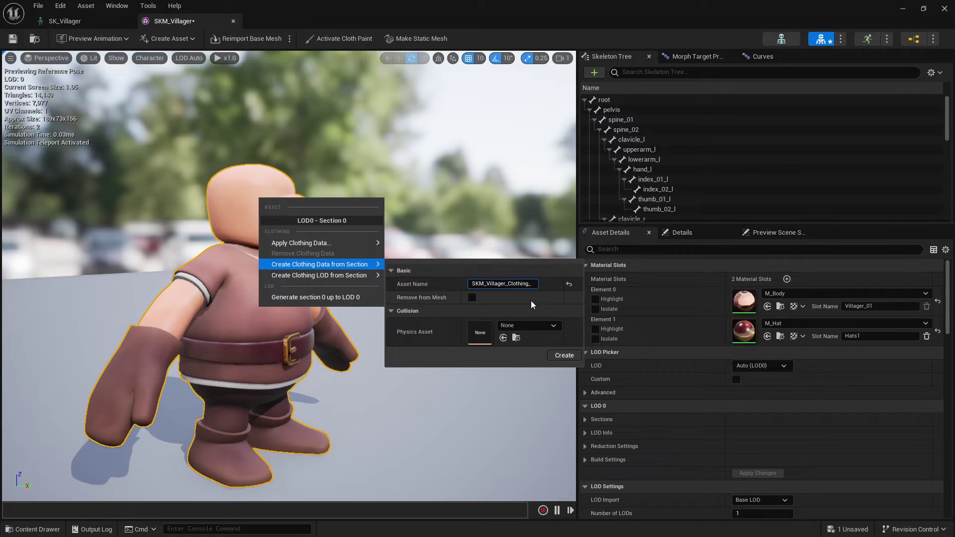
pyautogui.write('_Nose')
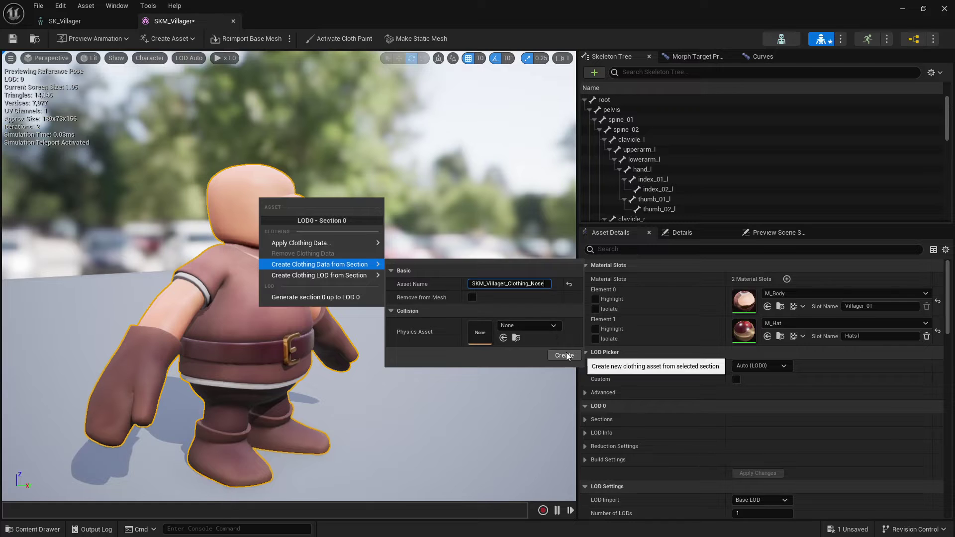
pyautogui.click(564, 355)
# - Apply the SKM_Villager_Clothing_Nose_0 - LOD0 clothing data to the villager's body section
pyautogui.click(272, 199)
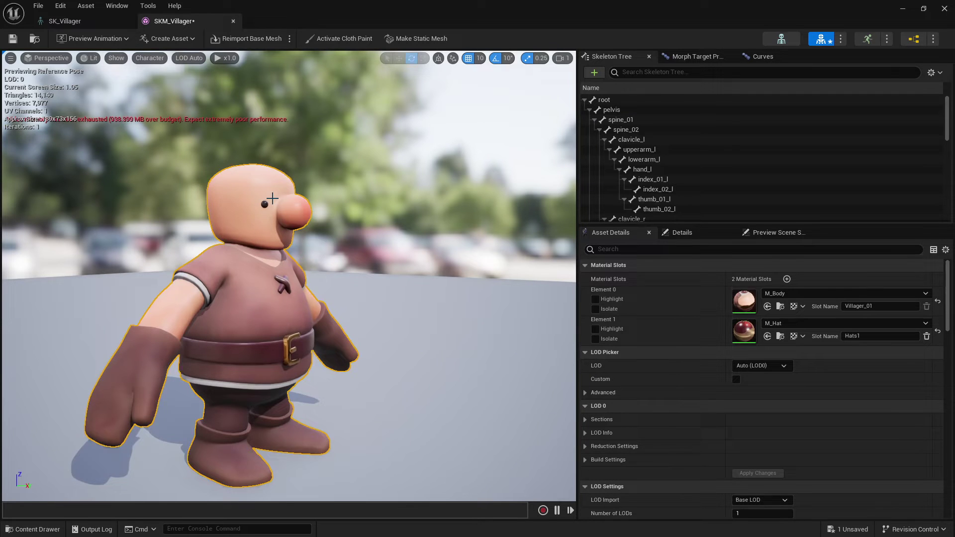
pyautogui.rightClick(272, 199)
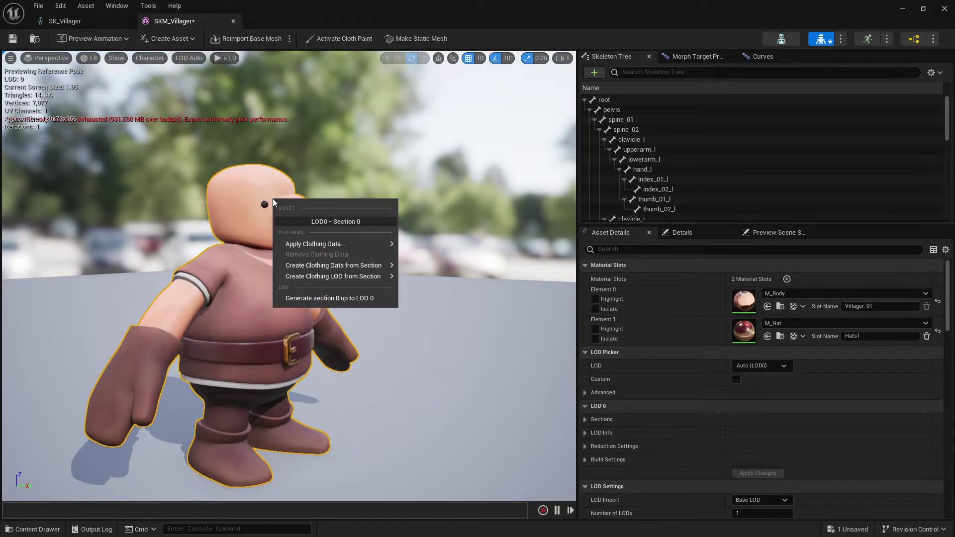
pyautogui.moveTo(368, 242)
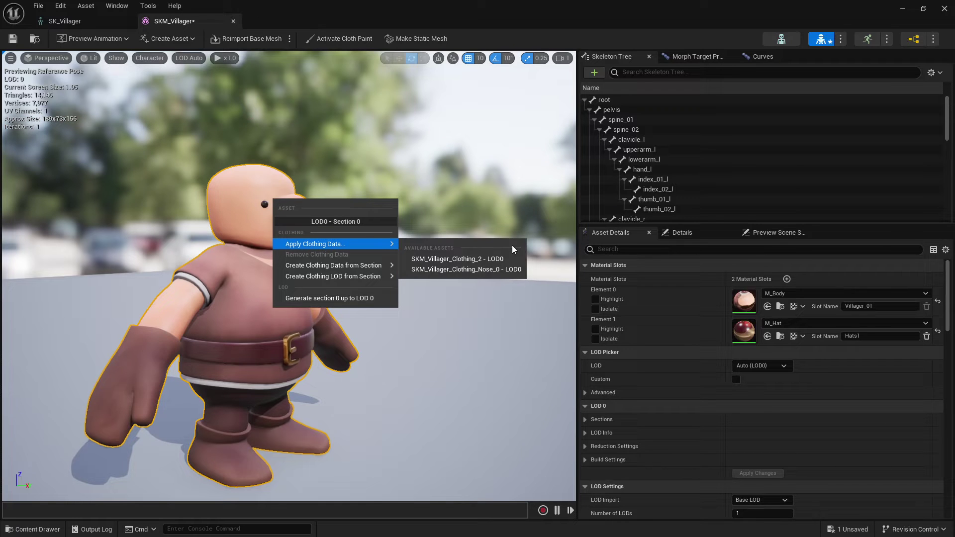
pyautogui.click(497, 269)
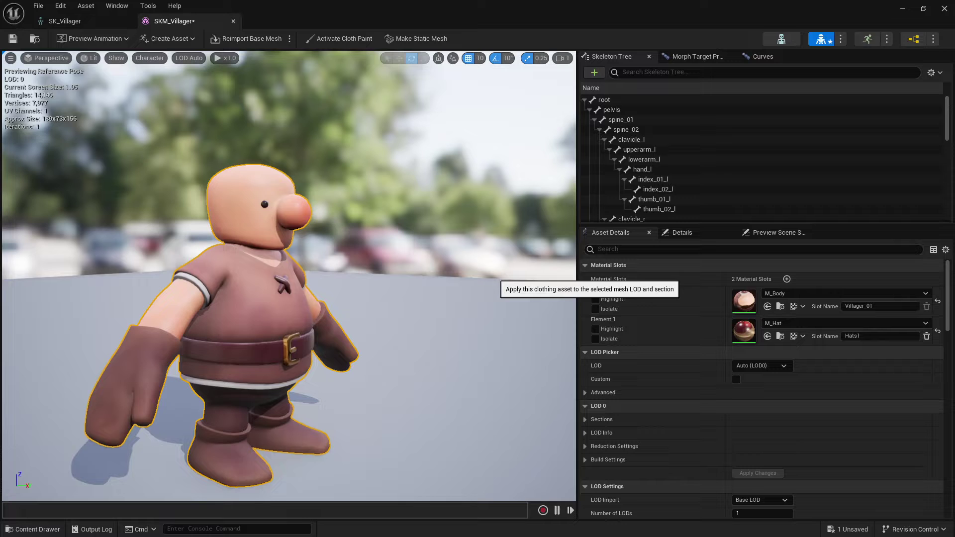
# - Activate cloth painting and select the SKM_Villager_Clothing_Nose_0 clothing data, keeping the Clothing window clear of the character
pyautogui.keyDown('alt'); pyautogui.moveTo(330, 229); pyautogui.dragTo(303, 207); pyautogui.keyUp('alt')
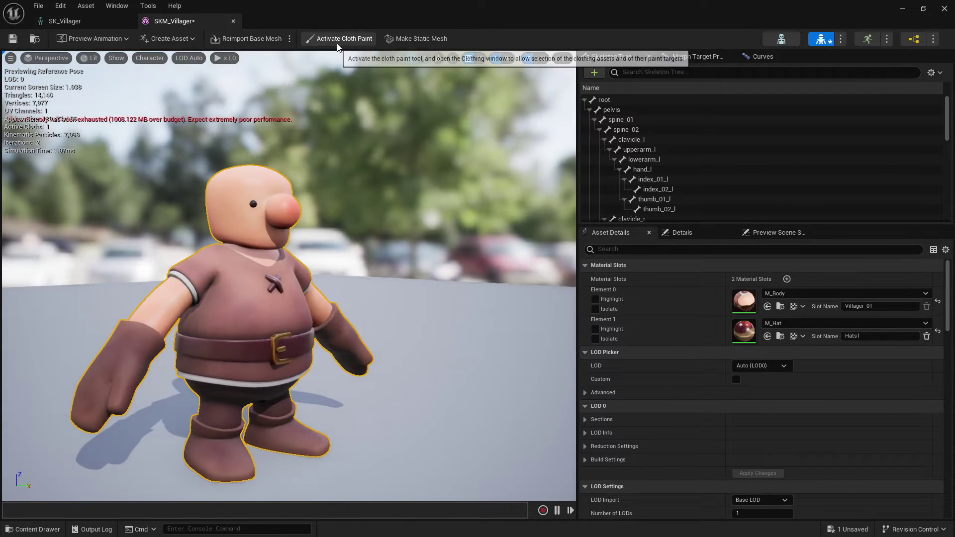
pyautogui.click(343, 38)
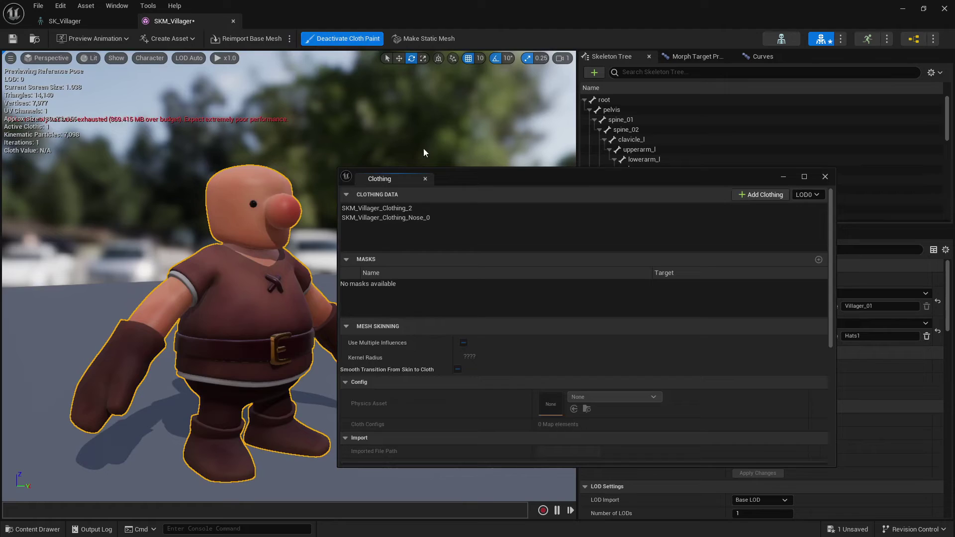
pyautogui.click(432, 218)
pyautogui.moveTo(476, 175); pyautogui.dragTo(520, 170)
# - Examine the unpainted cloth mesh around the villager's head and nose from close up
pyautogui.moveTo(309, 252)
pyautogui.keyDown('alt'); pyautogui.mouseDown()
pyautogui.moveTo(214, 274)
pyautogui.moveTo(308, 252)
pyautogui.mouseUp(); pyautogui.keyUp('alt')
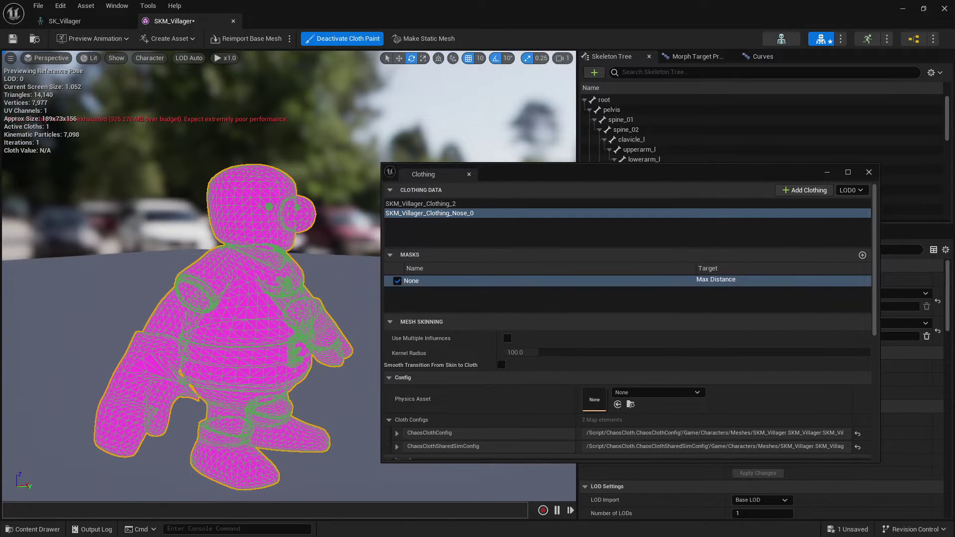
pyautogui.scroll(2, 298, 236)
pyautogui.moveTo(298, 236); pyautogui.dragTo(315, 271, button='middle')
pyautogui.scroll(1, 298, 236)
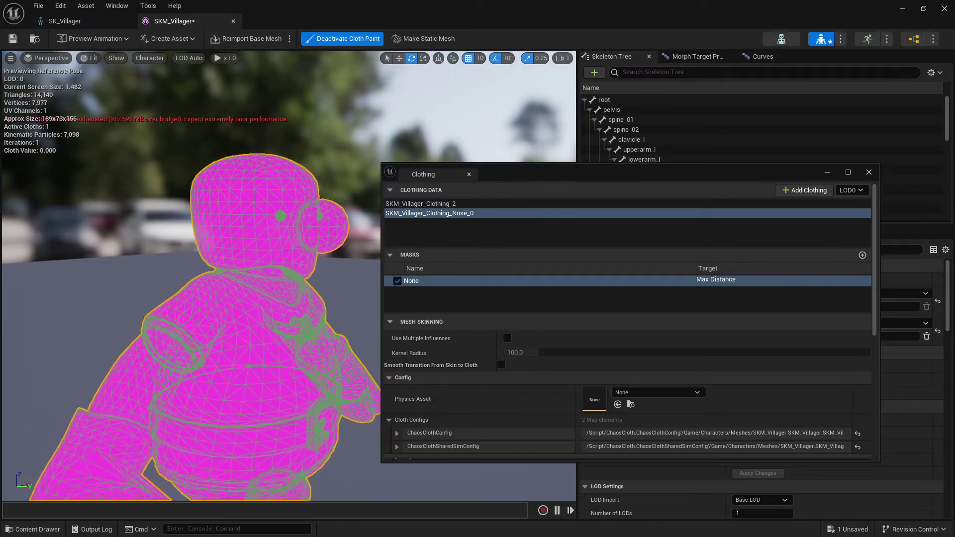
pyautogui.scroll(2, 312, 239)
pyautogui.moveTo(311, 238); pyautogui.dragTo(279, 272, button='middle')
pyautogui.scroll(4, 311, 239)
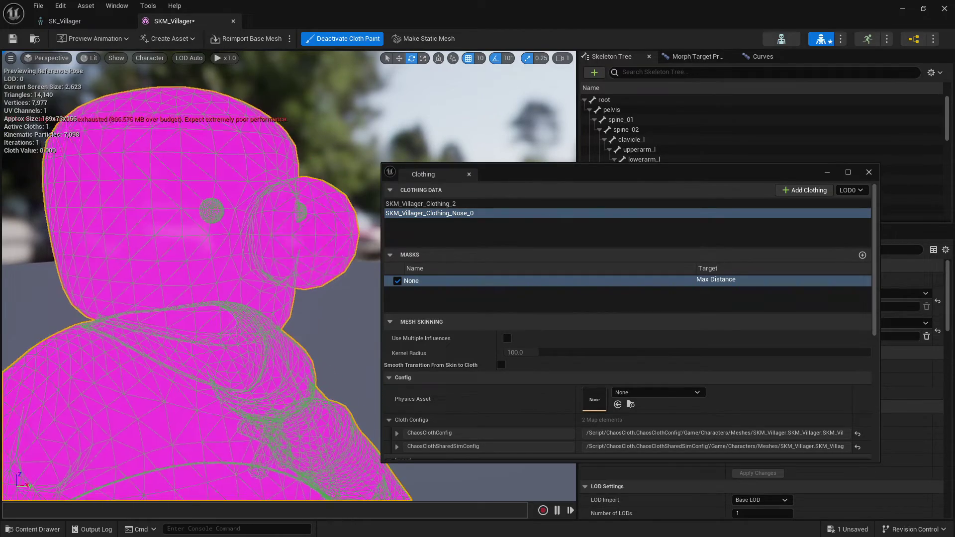
pyautogui.scroll(-4, 309, 239)
pyautogui.moveTo(309, 239)
pyautogui.keyDown('alt'); pyautogui.mouseDown()
pyautogui.moveTo(349, 239)
pyautogui.moveTo(298, 243)
pyautogui.mouseUp(); pyautogui.keyUp('alt')
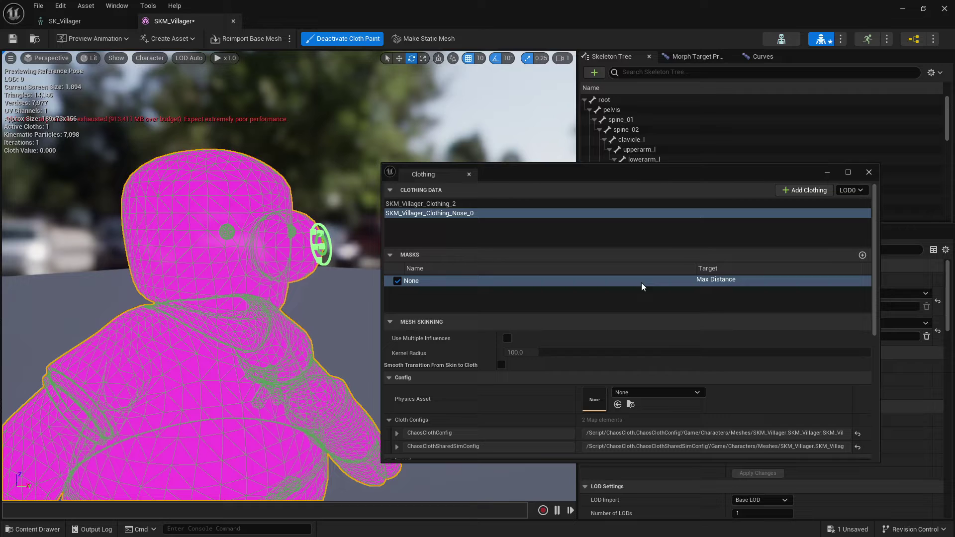
# - Move and enlarge the Clothing window to reveal the cloth painting settings, and open the nose clothing data's name for editing
pyautogui.moveTo(669, 170); pyautogui.dragTo(723, 89)
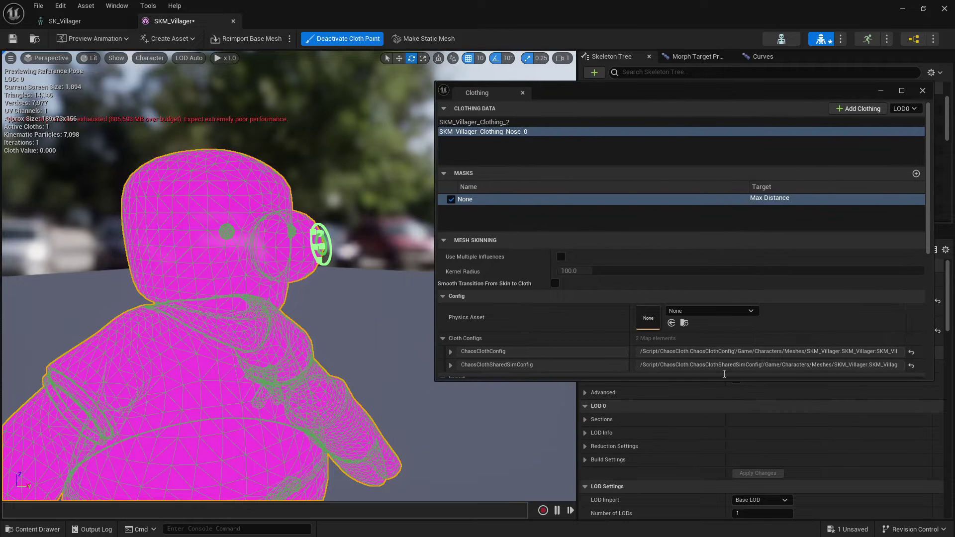
pyautogui.moveTo(728, 380); pyautogui.dragTo(726, 482)
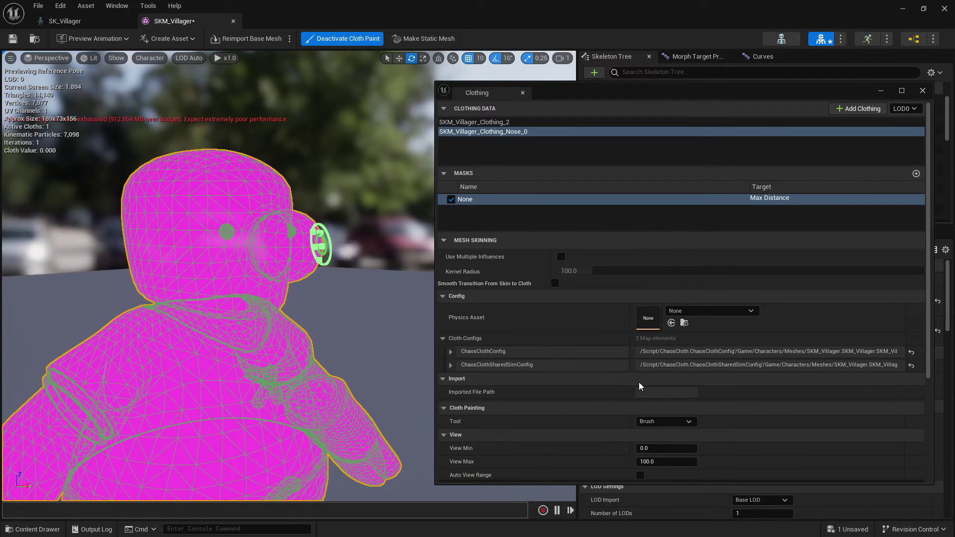
pyautogui.doubleClick(509, 132)
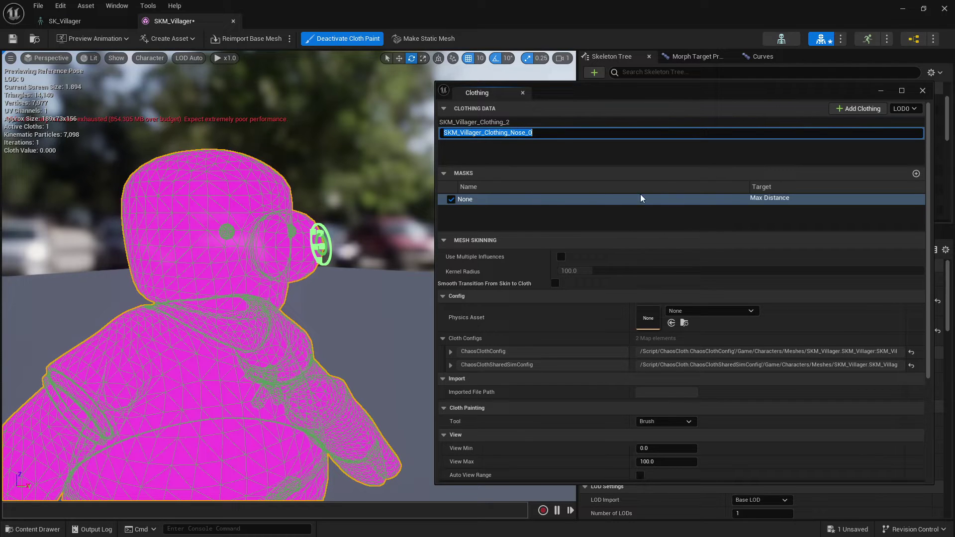
# - Review the target options available for the nose clothing's Max Distance mask, and keep that mask selected
pyautogui.click(764, 198)
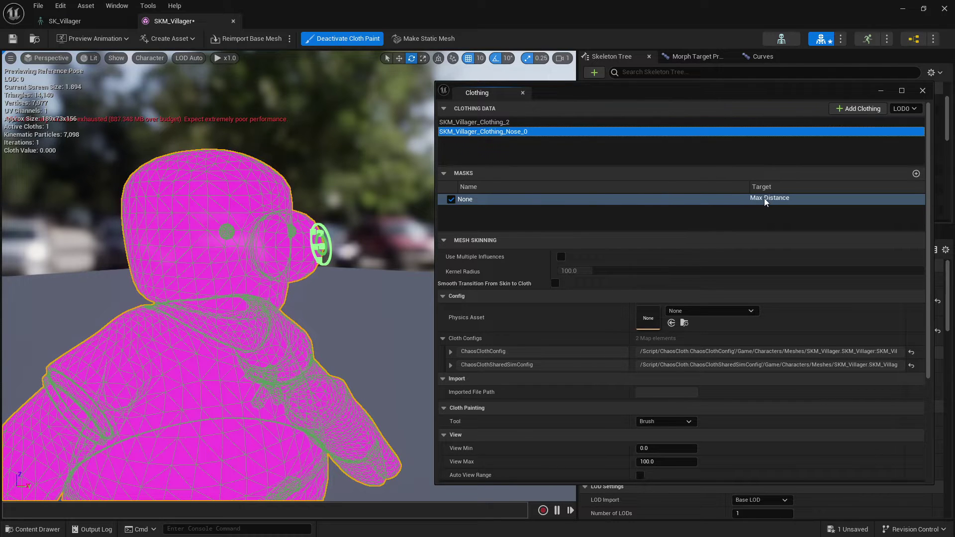
pyautogui.rightClick(705, 198)
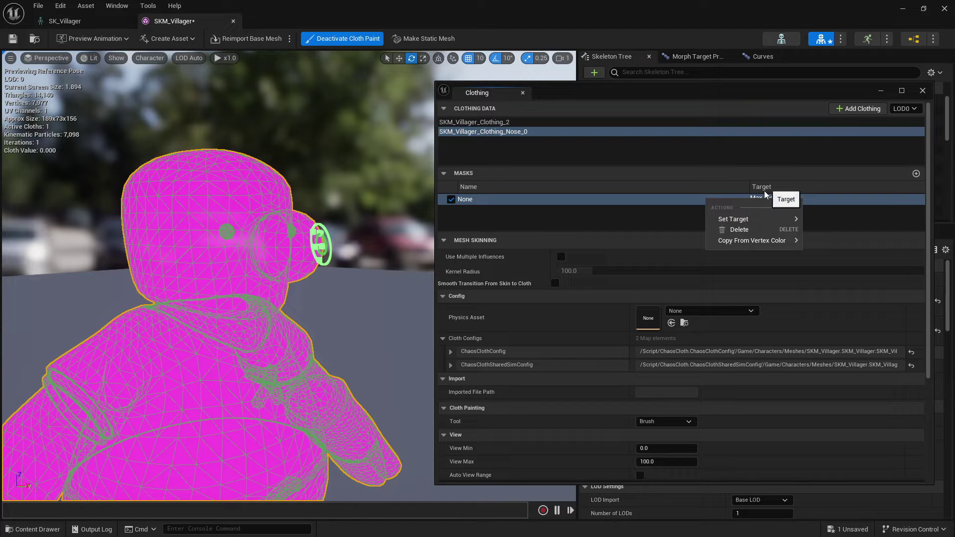
pyautogui.moveTo(775, 221)
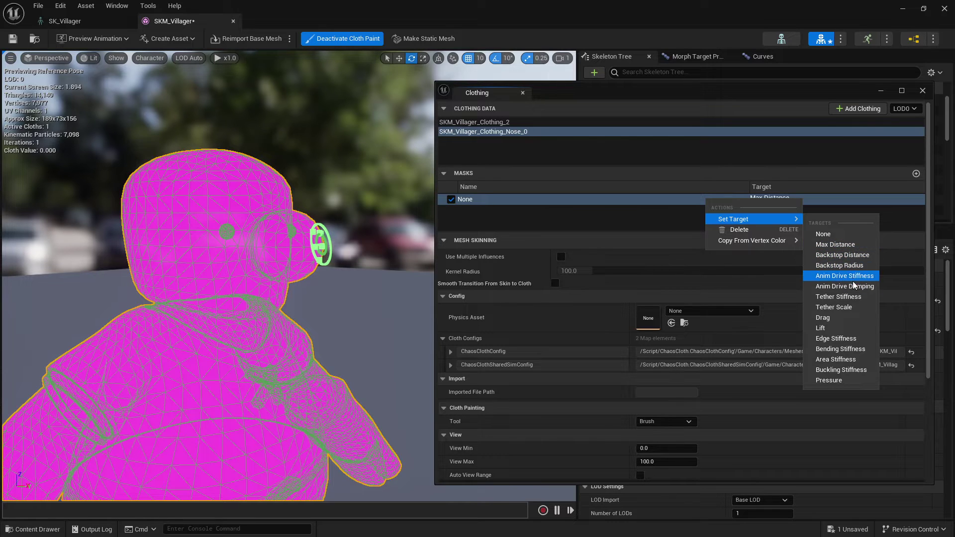
pyautogui.click(778, 198)
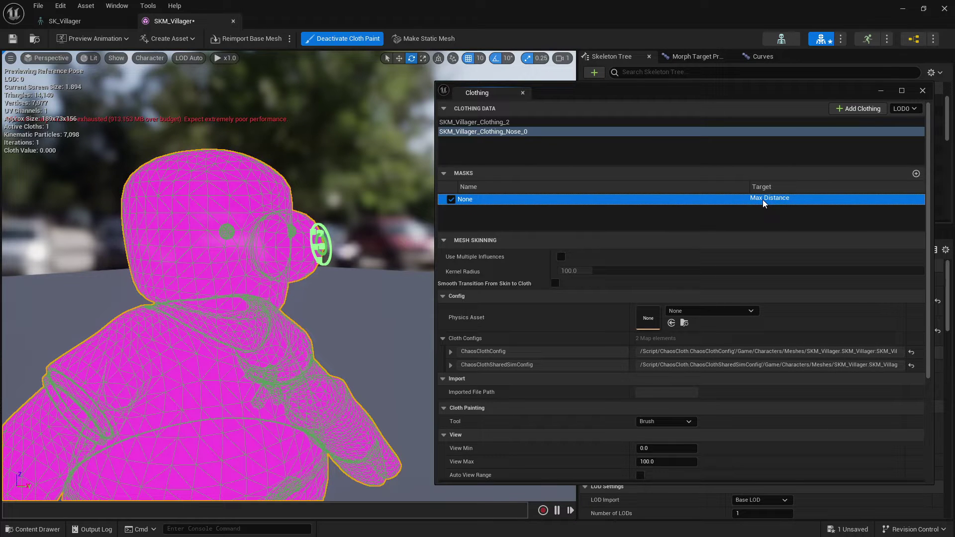
pyautogui.rightClick(762, 199)
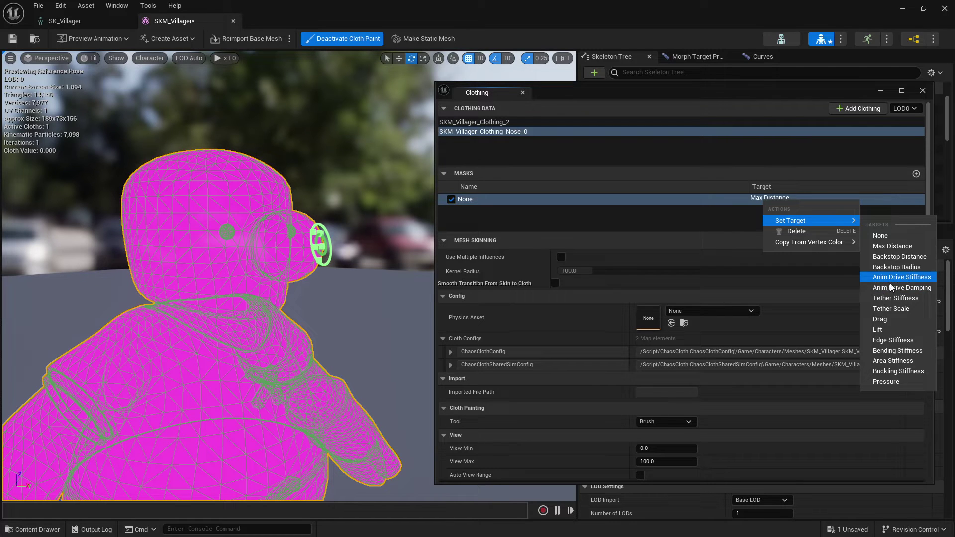
pyautogui.click(674, 205)
pyautogui.click(527, 202)
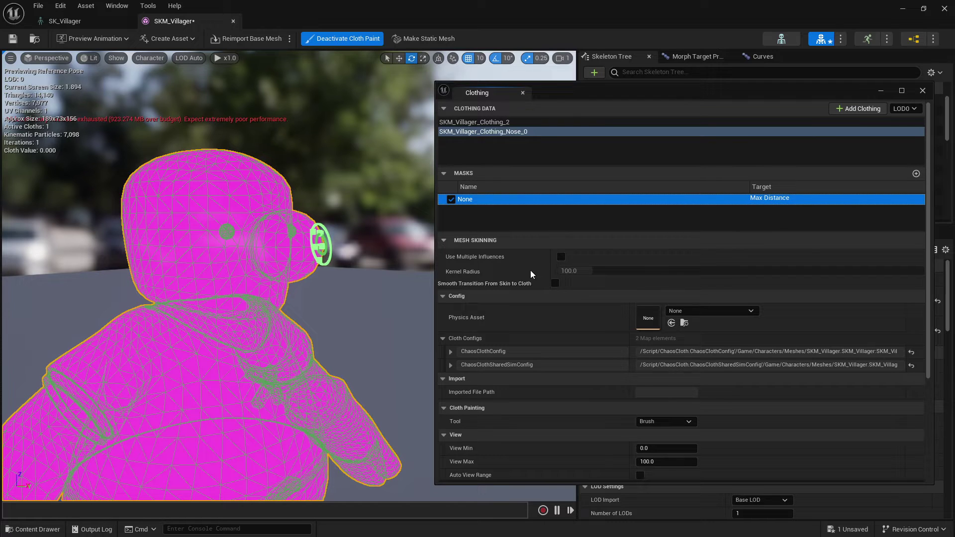
# - Set the cloth brush's paint value to 5 and paint the villager's nose tip
pyautogui.scroll(-5, 530, 273)
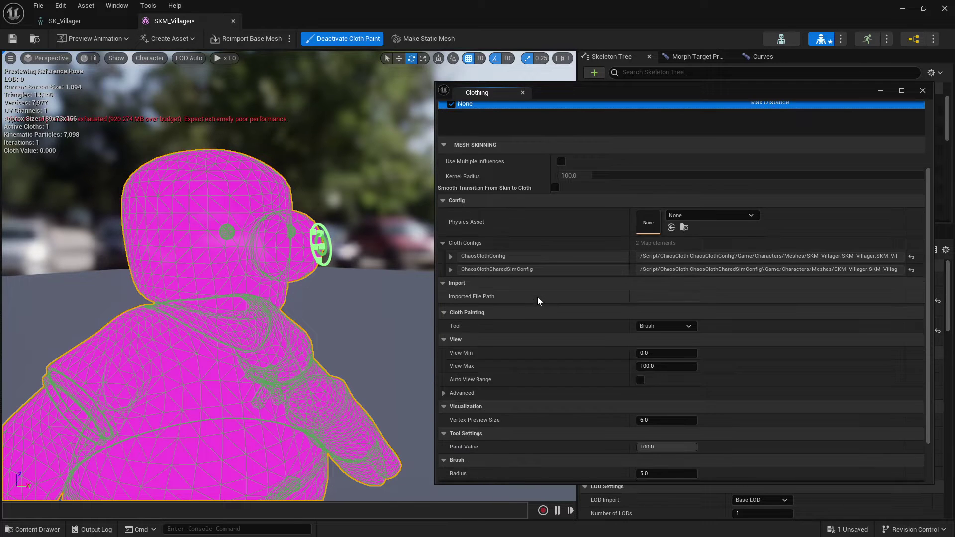
pyautogui.scroll(-1, 542, 301)
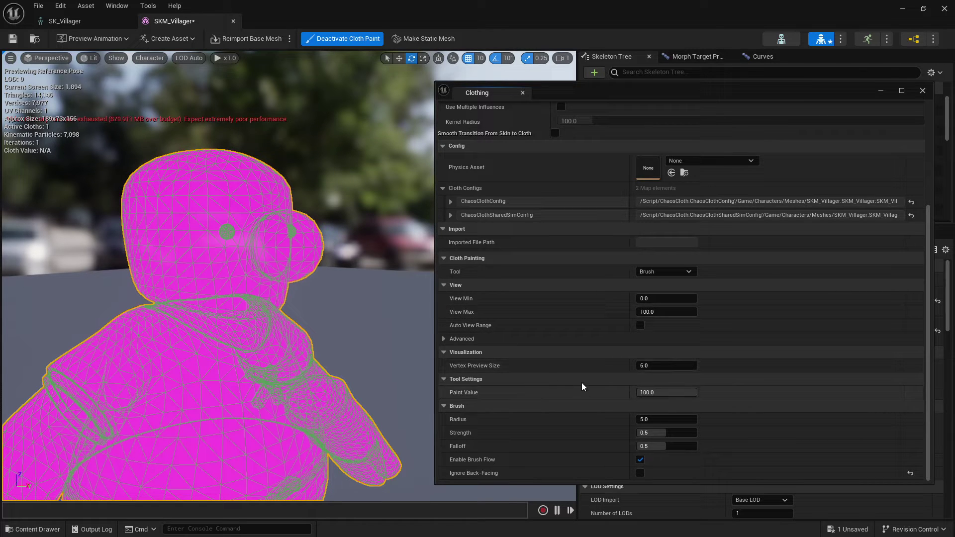
pyautogui.click(659, 393)
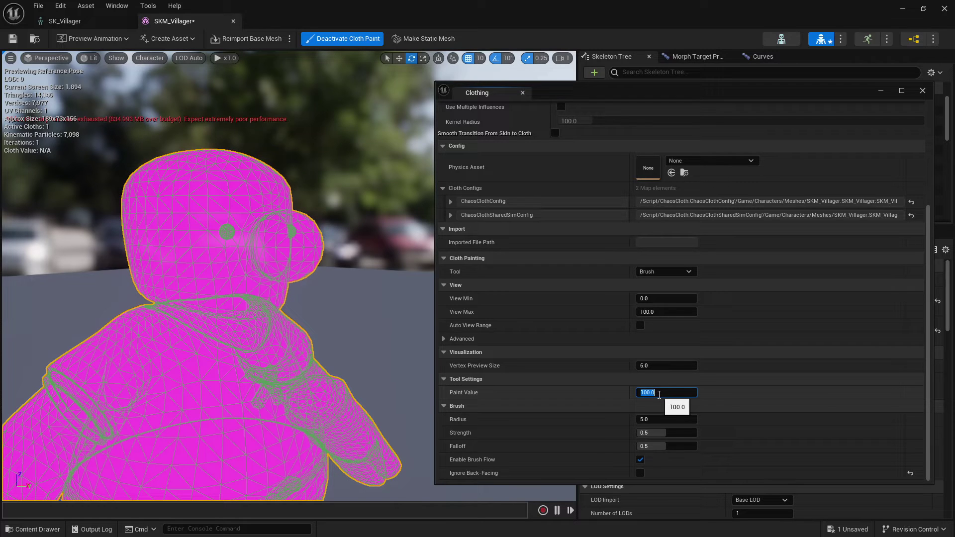
pyautogui.press('Return')
pyautogui.keyDown('alt'); pyautogui.moveTo(343, 274); pyautogui.dragTo(391, 299); pyautogui.keyUp('alt')
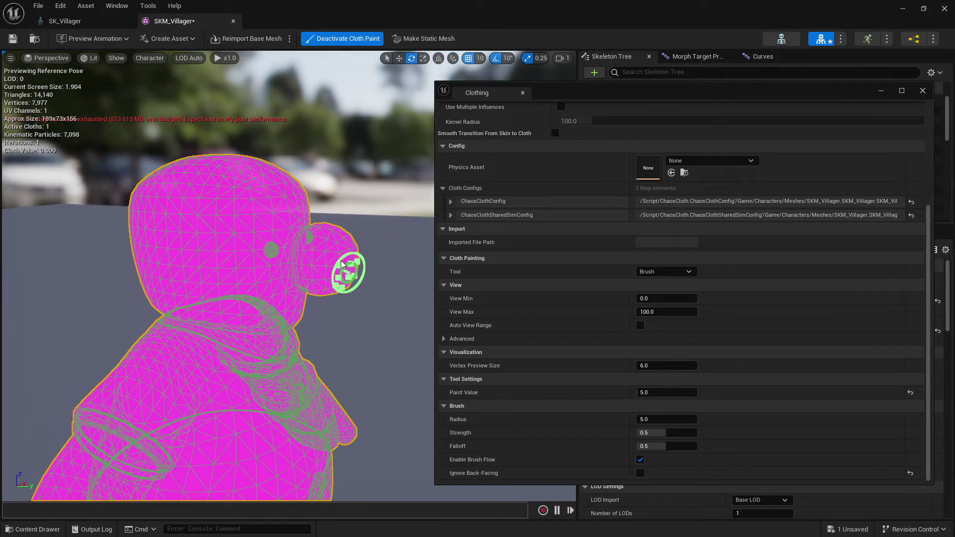
pyautogui.moveTo(337, 258)
pyautogui.mouseDown()
pyautogui.moveTo(337, 267)
pyautogui.moveTo(369, 272)
pyautogui.moveTo(229, 280)
pyautogui.mouseUp()
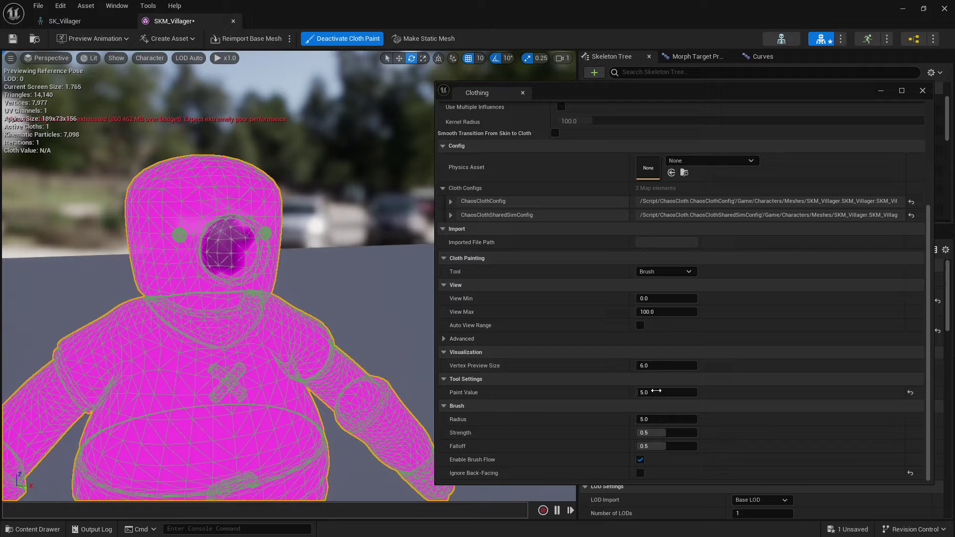
# - Set the paint value to 10 and brush over the front and both sides of the villager's nose
pyautogui.click(657, 392)
pyautogui.write('10')
pyautogui.press('Return')
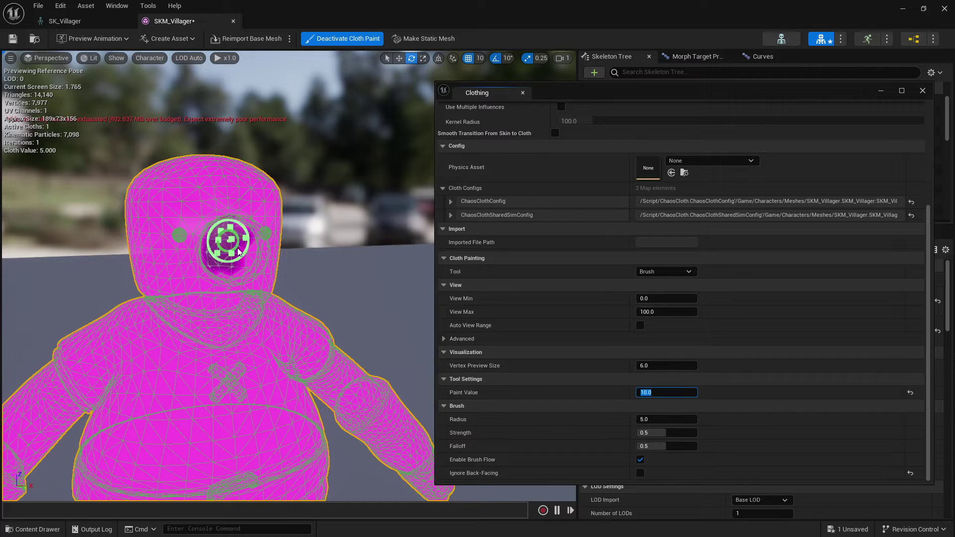
pyautogui.keyDown('alt'); pyautogui.moveTo(319, 275); pyautogui.dragTo(338, 280); pyautogui.keyUp('alt')
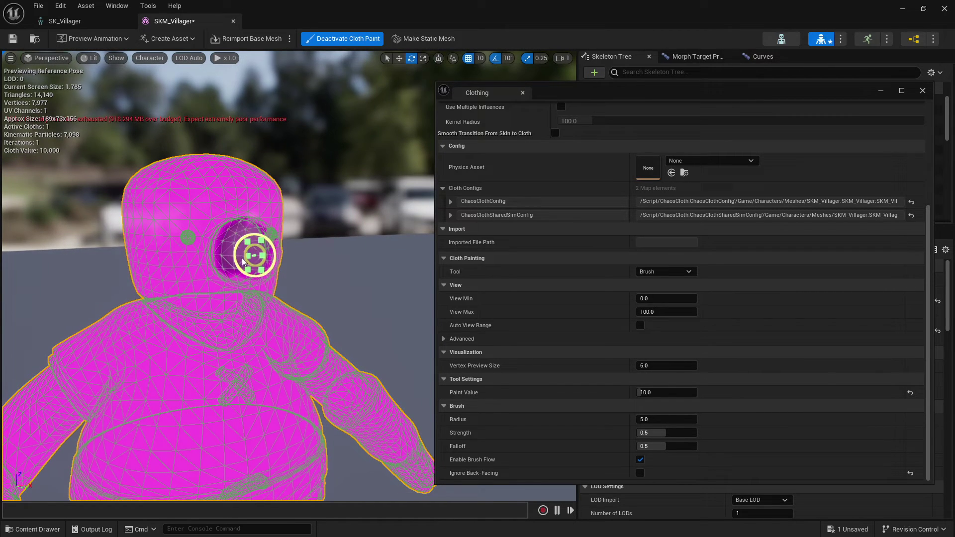
pyautogui.moveTo(244, 253); pyautogui.dragTo(319, 296, button='right')
pyautogui.moveTo(320, 295)
pyautogui.mouseDown()
pyautogui.moveTo(249, 249)
pyautogui.moveTo(189, 239)
pyautogui.mouseUp()
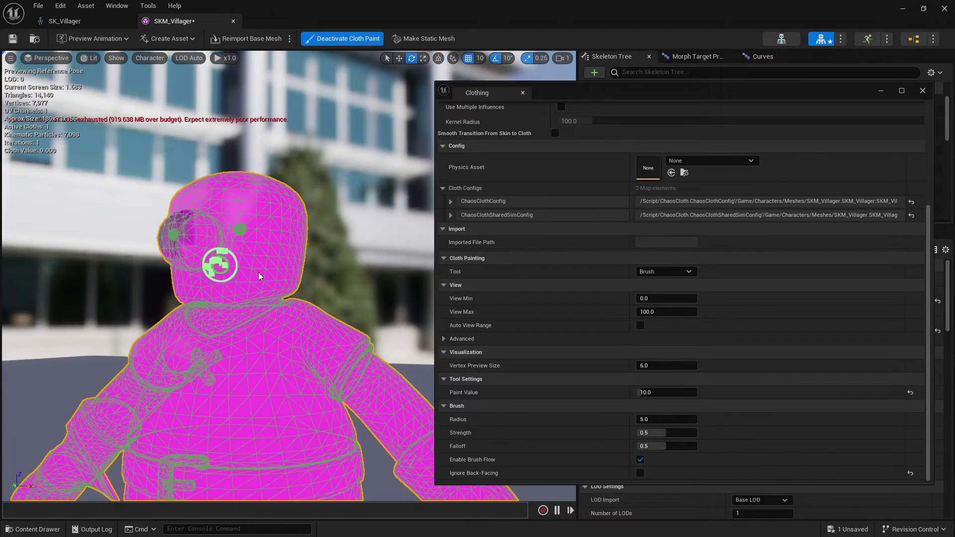
pyautogui.keyDown('alt'); pyautogui.moveTo(259, 276); pyautogui.dragTo(251, 275); pyautogui.keyUp('alt')
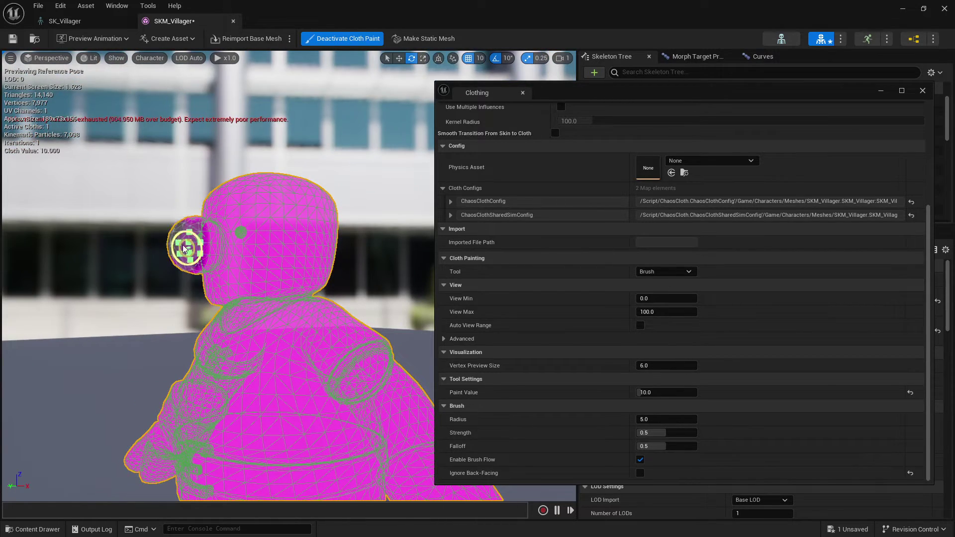
pyautogui.keyDown('alt'); pyautogui.moveTo(167, 259); pyautogui.dragTo(313, 278); pyautogui.keyUp('alt')
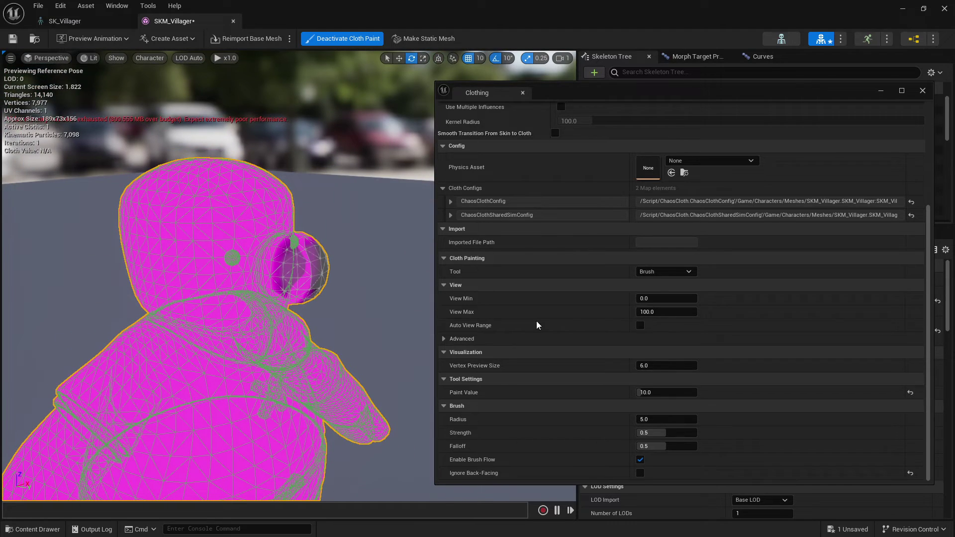
# - Switch the cloth painting tool to Smooth and smooth the painted values across the whole mesh
pyautogui.click(681, 272)
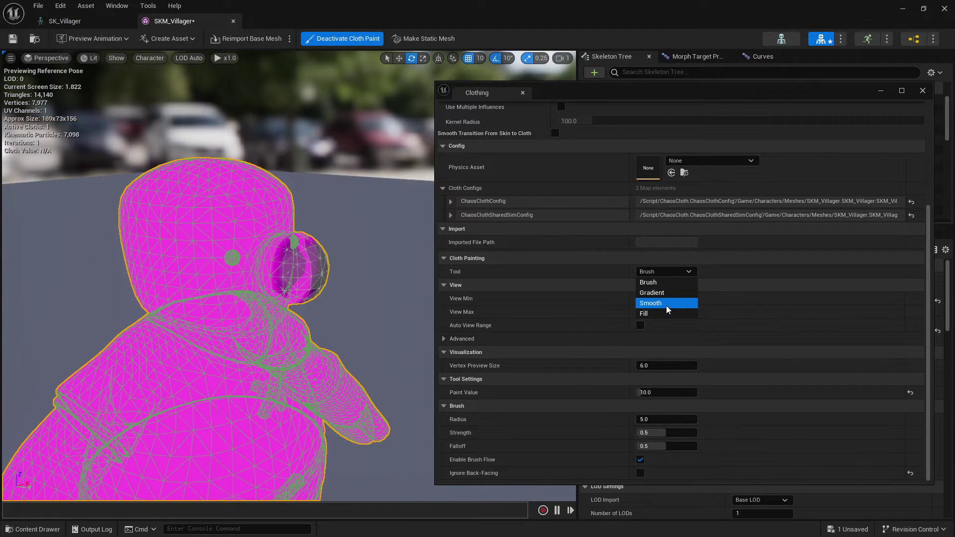
pyautogui.click(668, 304)
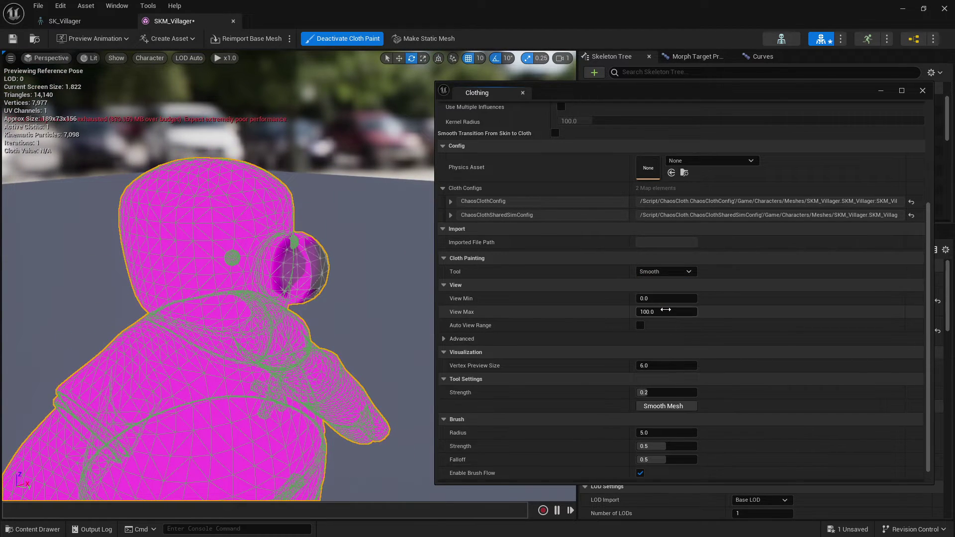
pyautogui.click(669, 408)
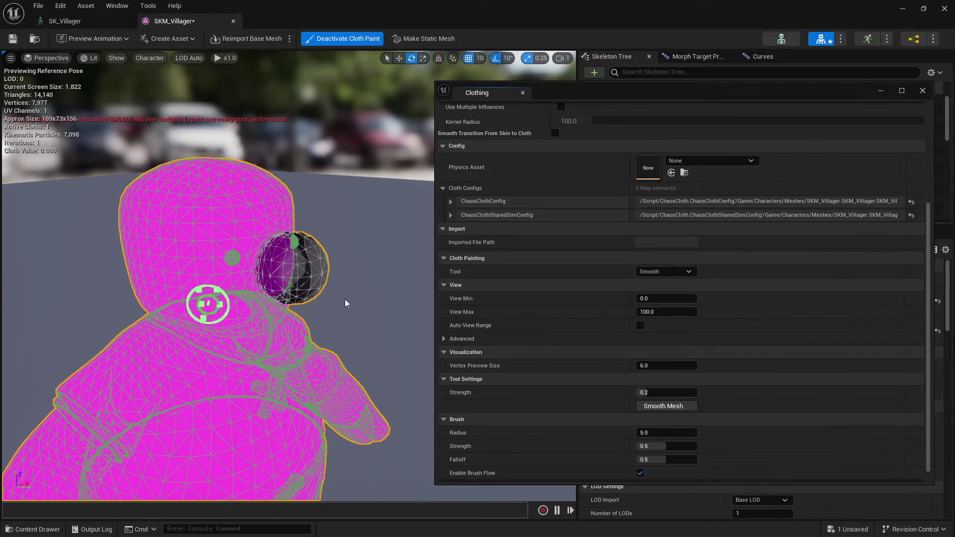
pyautogui.moveTo(345, 301)
pyautogui.keyDown('alt'); pyautogui.mouseDown()
pyautogui.moveTo(199, 297)
pyautogui.moveTo(348, 303)
pyautogui.mouseUp(); pyautogui.keyUp('alt')
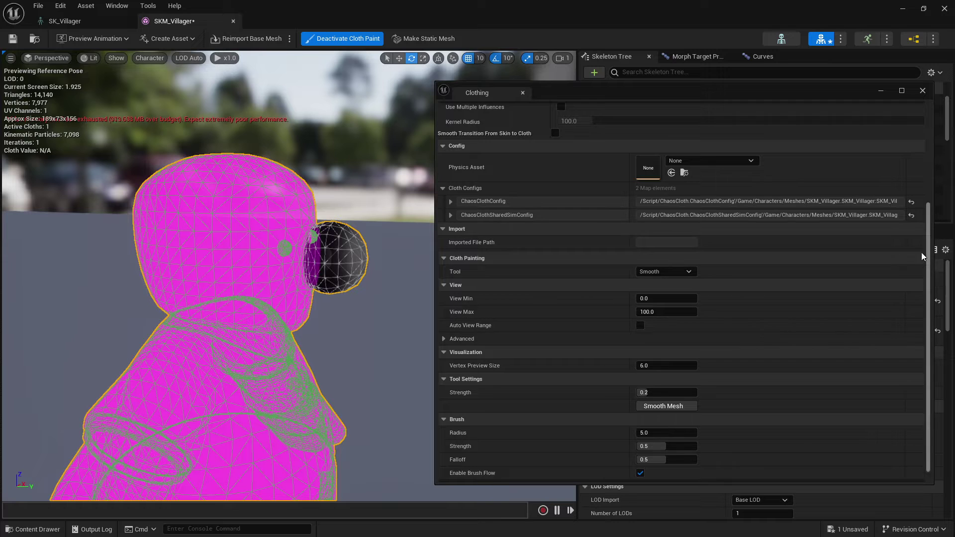
# - Close the Clothing window and deactivate cloth painting to check the simulated nose on the character
pyautogui.scroll(-1, 931, 293)
pyautogui.click(923, 92)
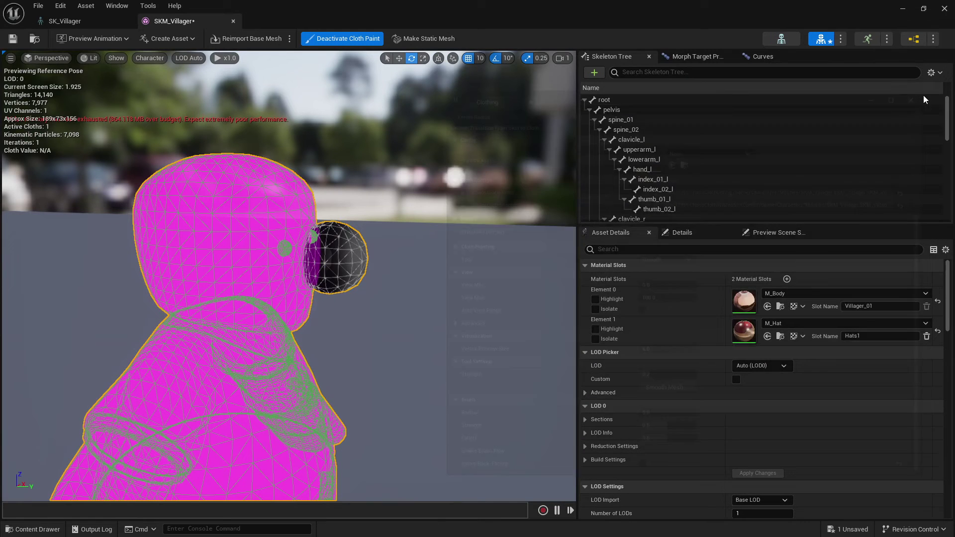
pyautogui.click(342, 41)
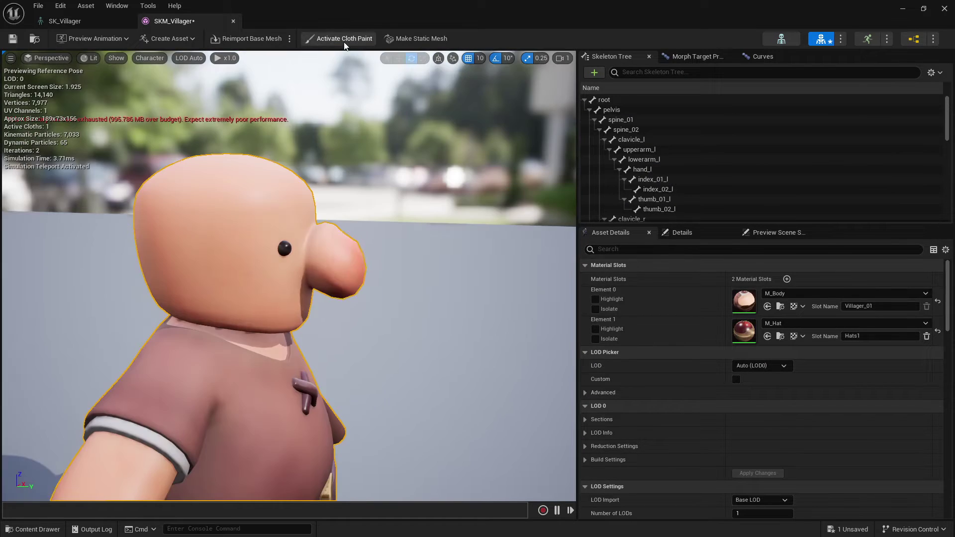
pyautogui.moveTo(407, 284)
pyautogui.keyDown('alt'); pyautogui.mouseDown()
pyautogui.moveTo(259, 286)
pyautogui.moveTo(422, 284)
pyautogui.moveTo(445, 267)
pyautogui.mouseUp(); pyautogui.keyUp('alt')
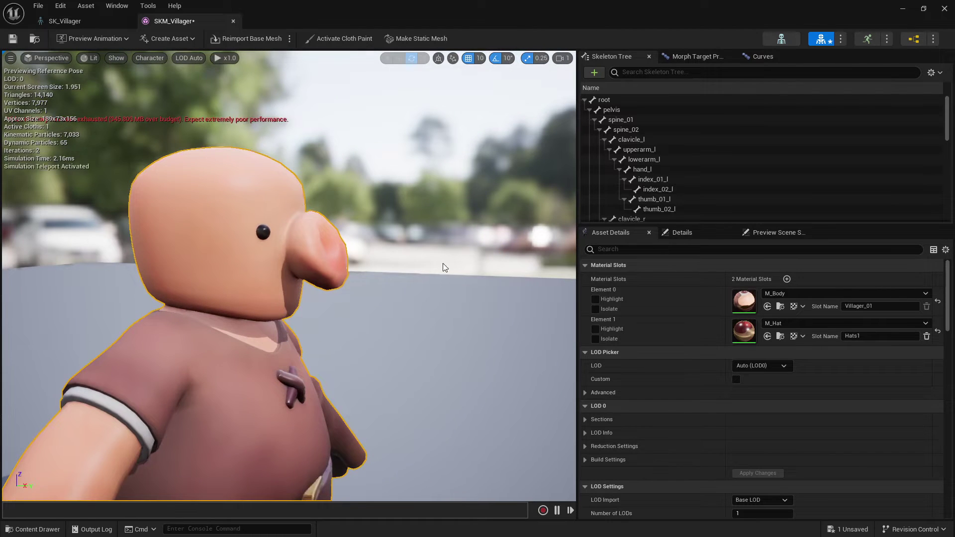
# - Preview the villager with the specific animation A_Walk at x0.25 playback speed
pyautogui.click(788, 232)
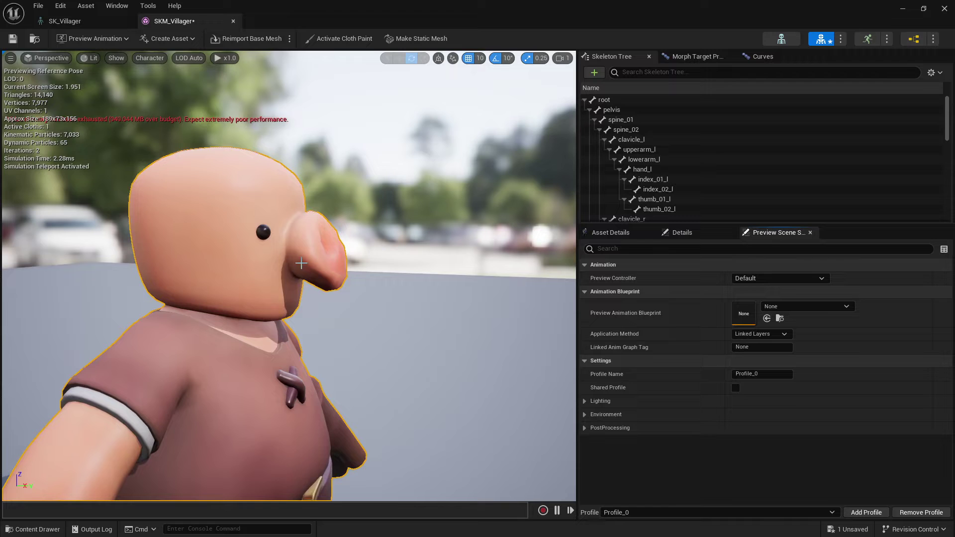
pyautogui.keyDown('alt'); pyautogui.moveTo(397, 303); pyautogui.dragTo(433, 301); pyautogui.keyUp('alt')
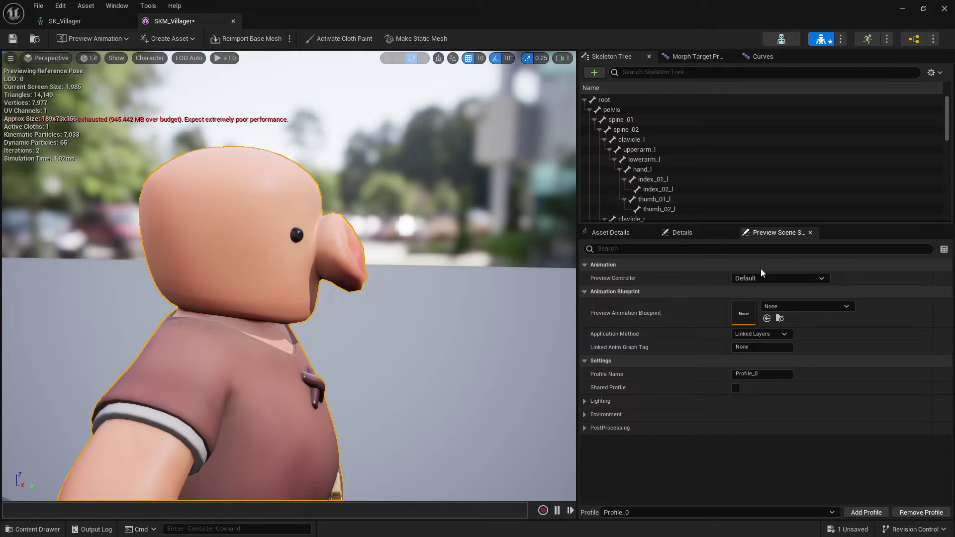
pyautogui.click(779, 294)
pyautogui.write('walk')
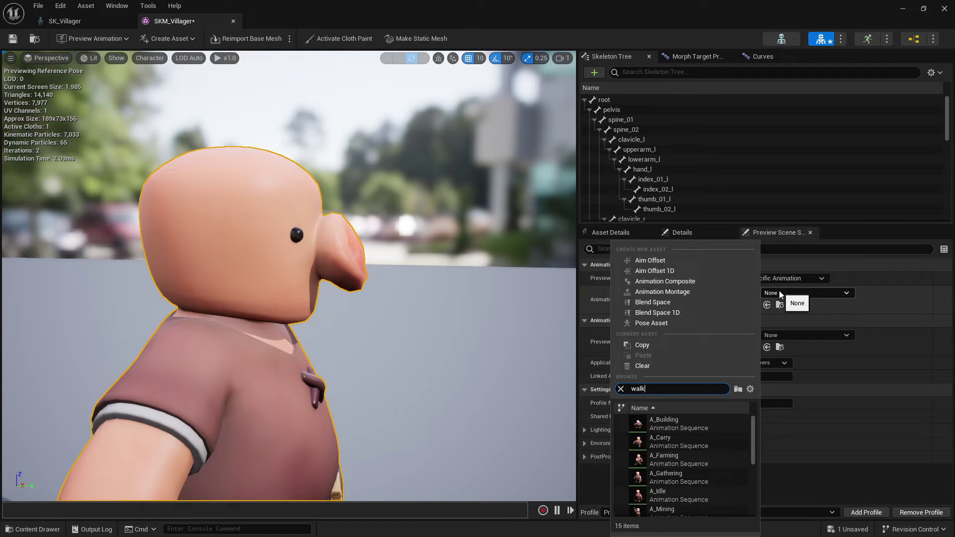
pyautogui.click(671, 424)
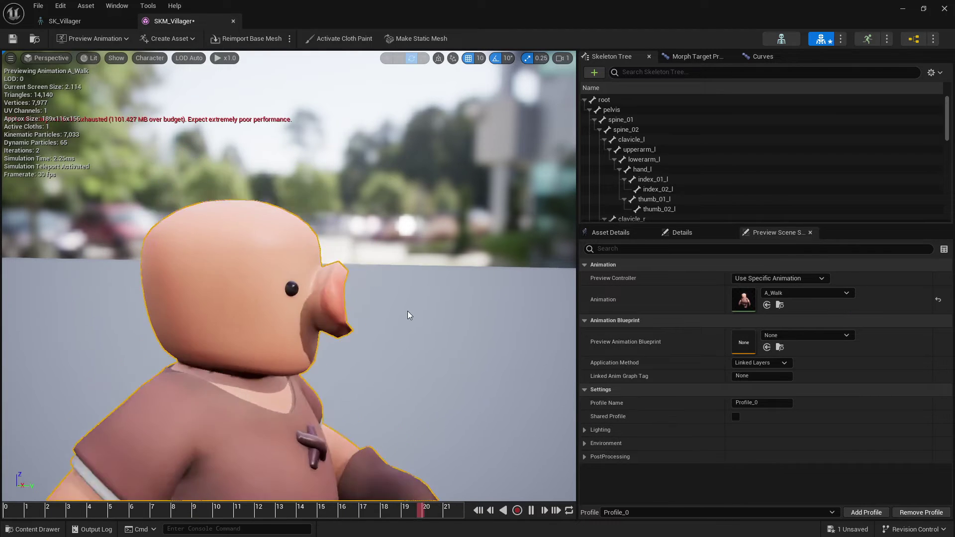
pyautogui.click(227, 59)
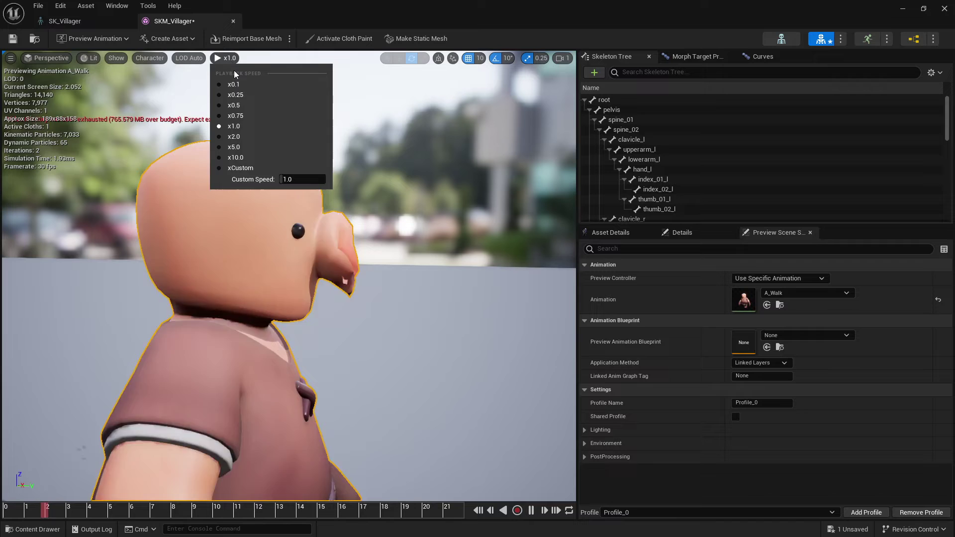
pyautogui.click(245, 99)
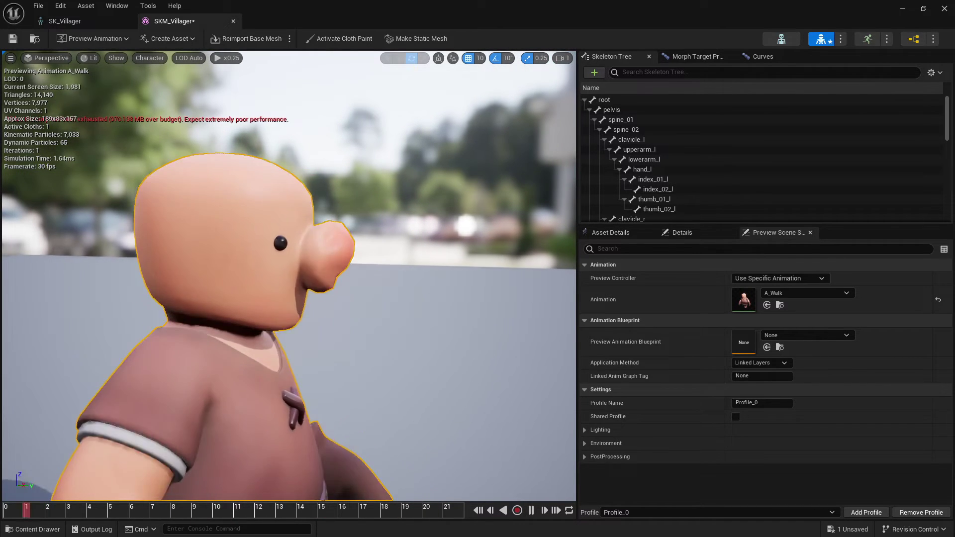
# - Remove the SKM_Villager_Clothing_2 entry from the mesh's clothing assets
pyautogui.click(616, 233)
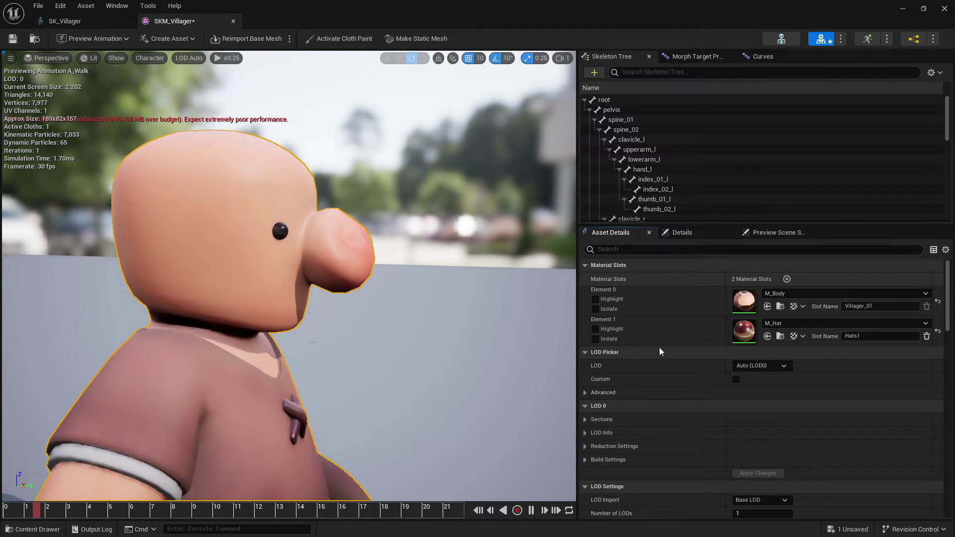
pyautogui.scroll(-1, 647, 318)
pyautogui.scroll(-15, 651, 357)
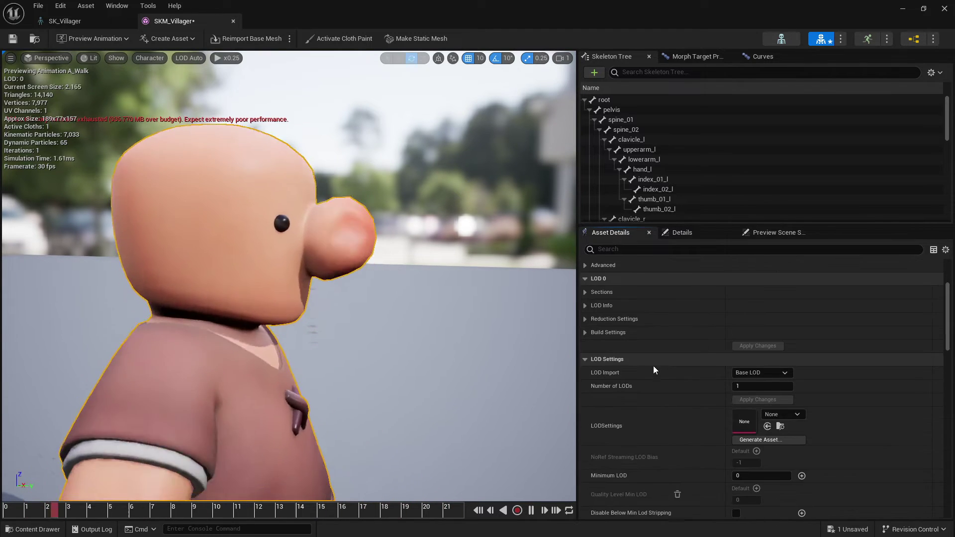
pyautogui.scroll(-10, 661, 387)
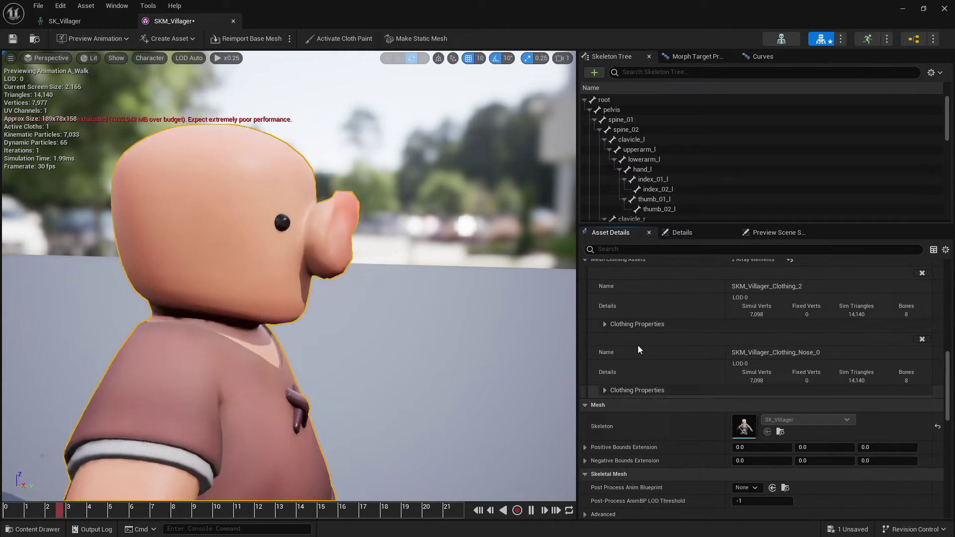
pyautogui.scroll(1, 681, 344)
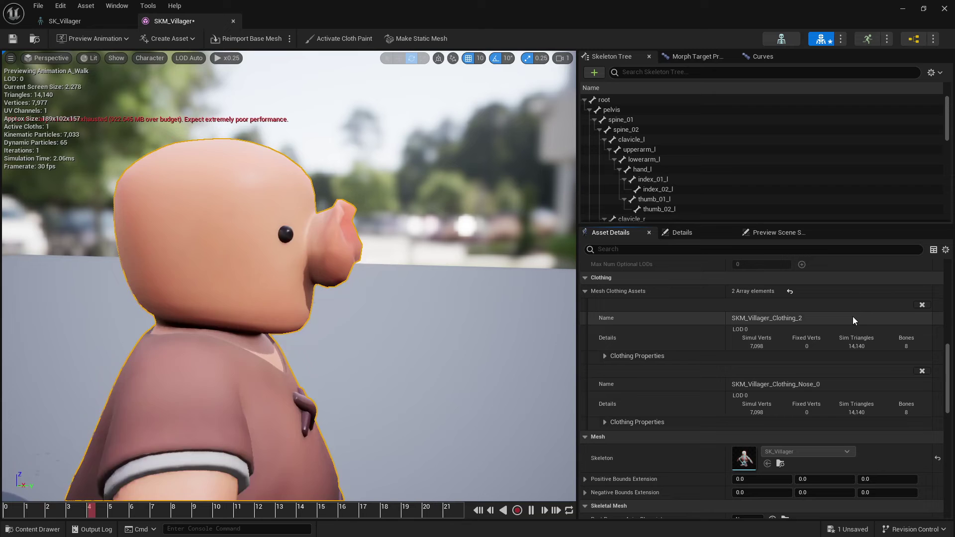
pyautogui.click(922, 305)
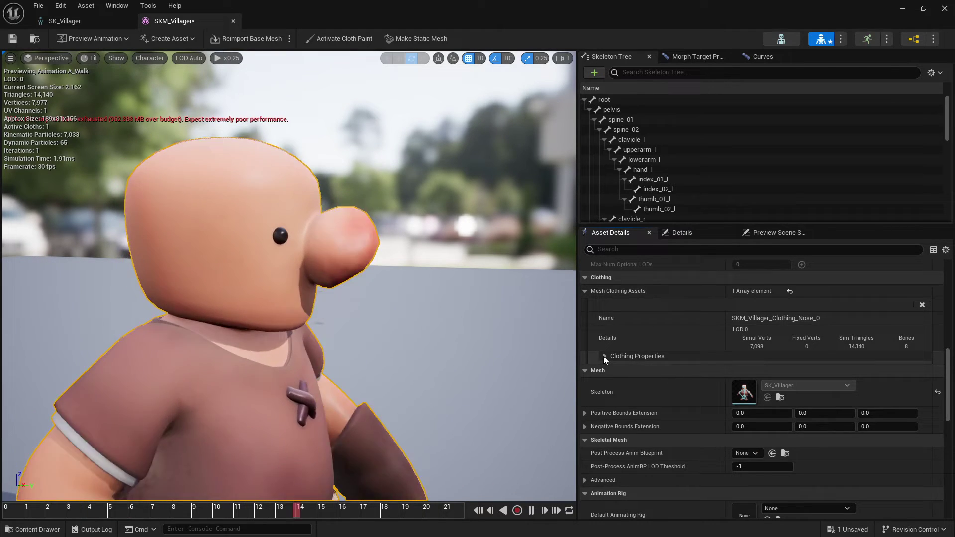
# - In the nose clothing's ChaosClothConfig mass properties, set Density to 1.0, Mass Mode to Total Mass and Total Mass to 10.0
pyautogui.click(604, 355)
pyautogui.scroll(-2, 690, 381)
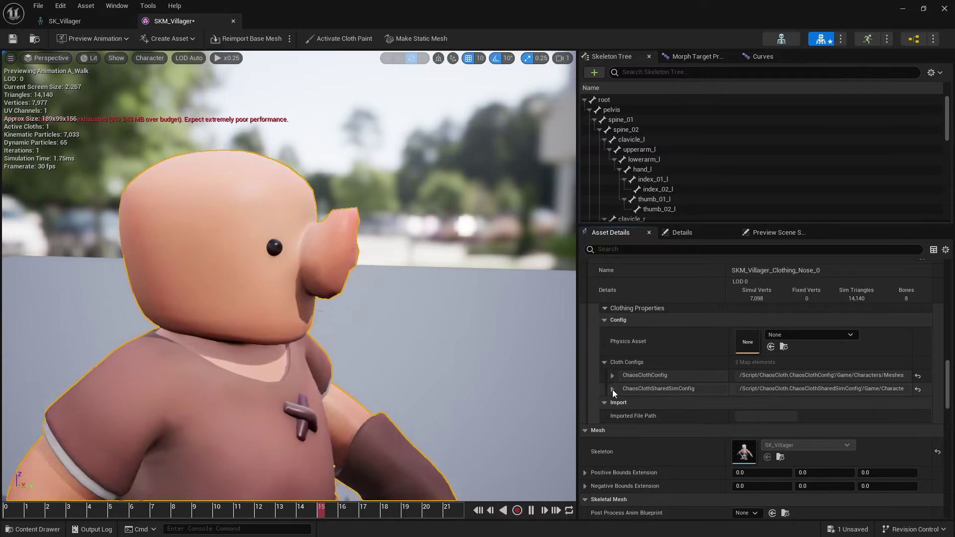
pyautogui.click(612, 376)
pyautogui.click(620, 389)
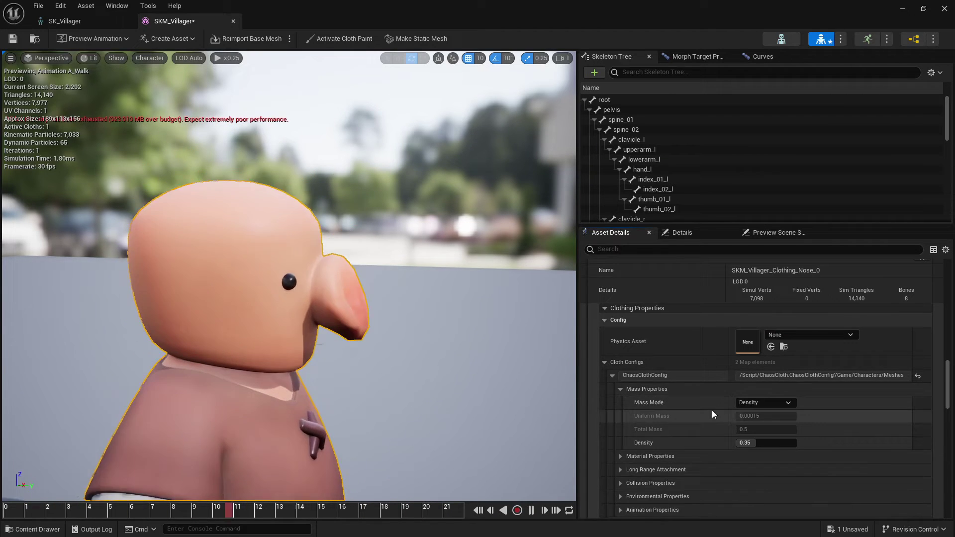
pyautogui.scroll(-3, 712, 410)
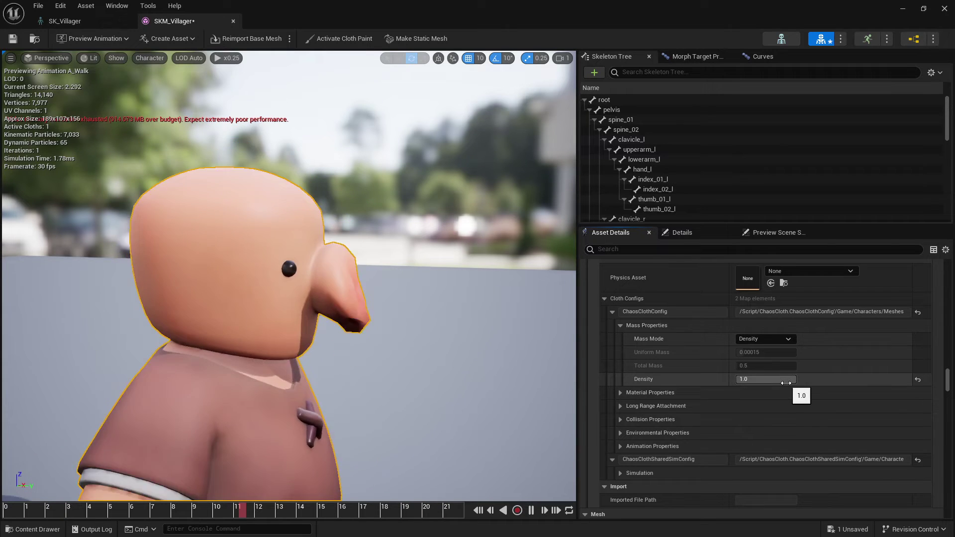
pyautogui.click(764, 339)
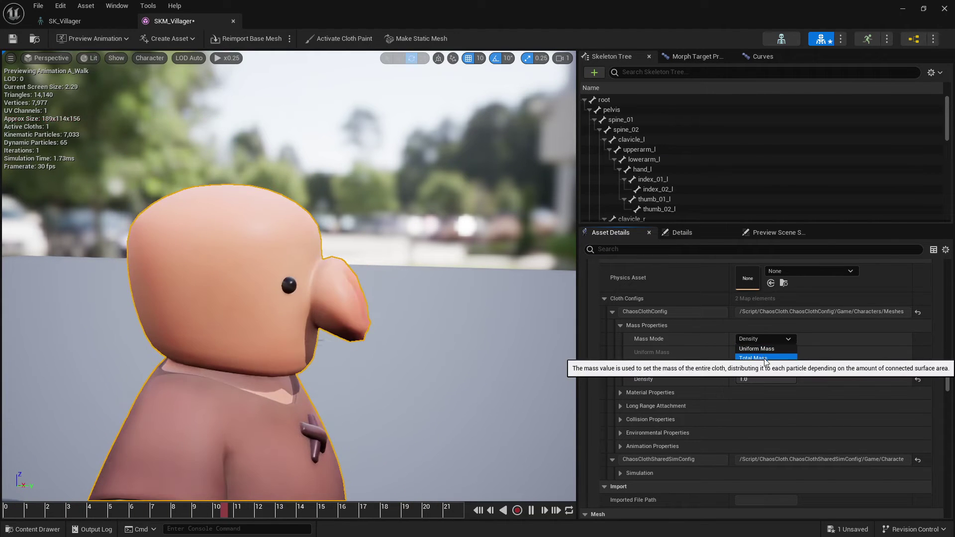
pyautogui.click(765, 359)
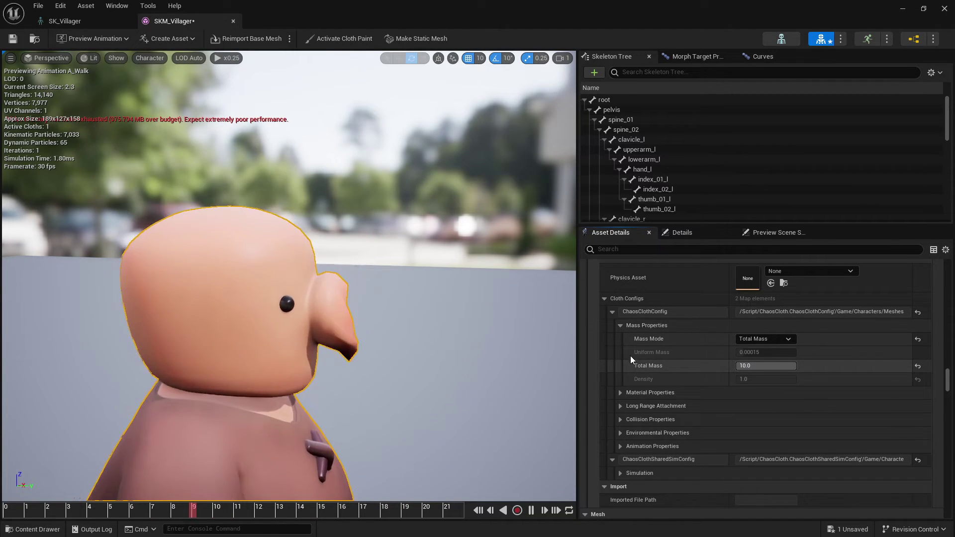
# - Look through the nose cloth's material properties and try changing its Collision Thickness, ending at 1.0
pyautogui.click(621, 394)
pyautogui.scroll(-2, 646, 397)
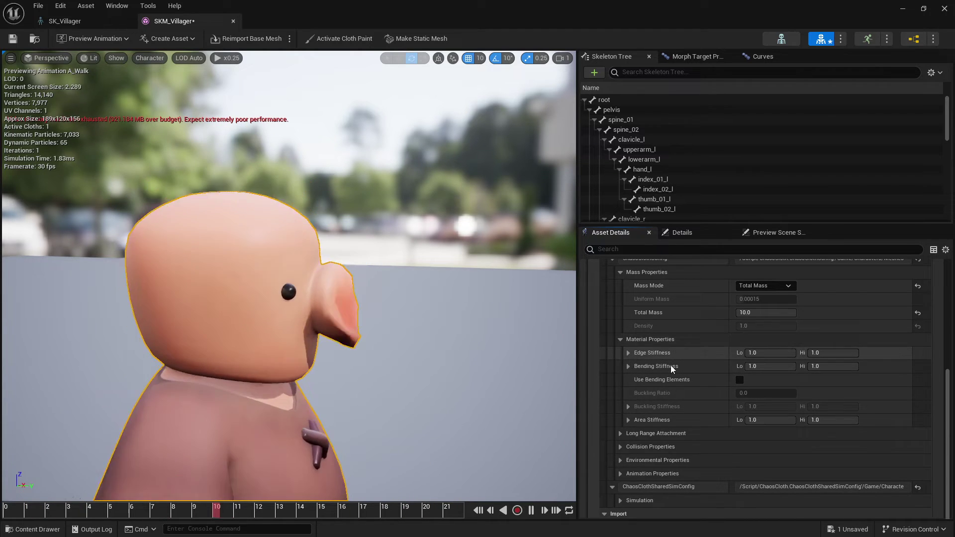
pyautogui.click(620, 340)
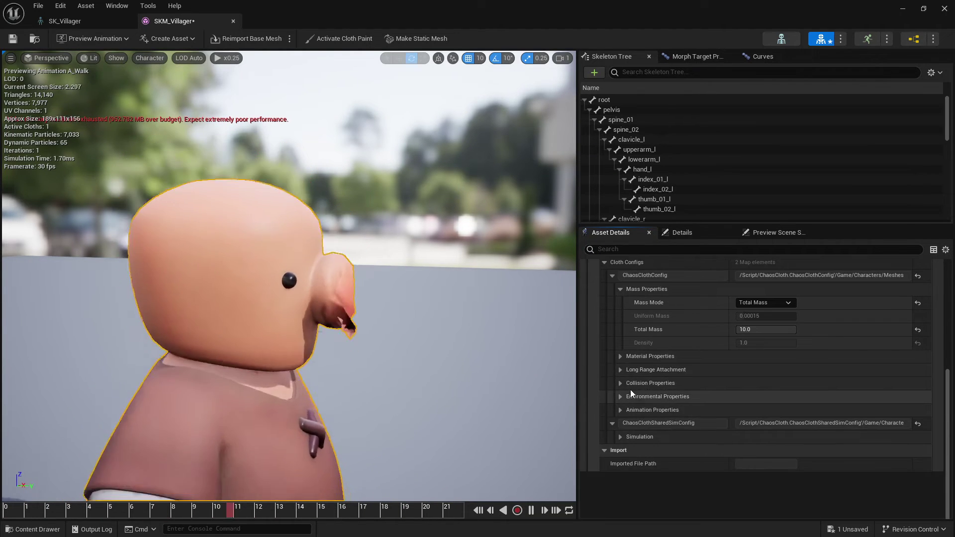
pyautogui.click(620, 383)
pyautogui.scroll(-1, 620, 384)
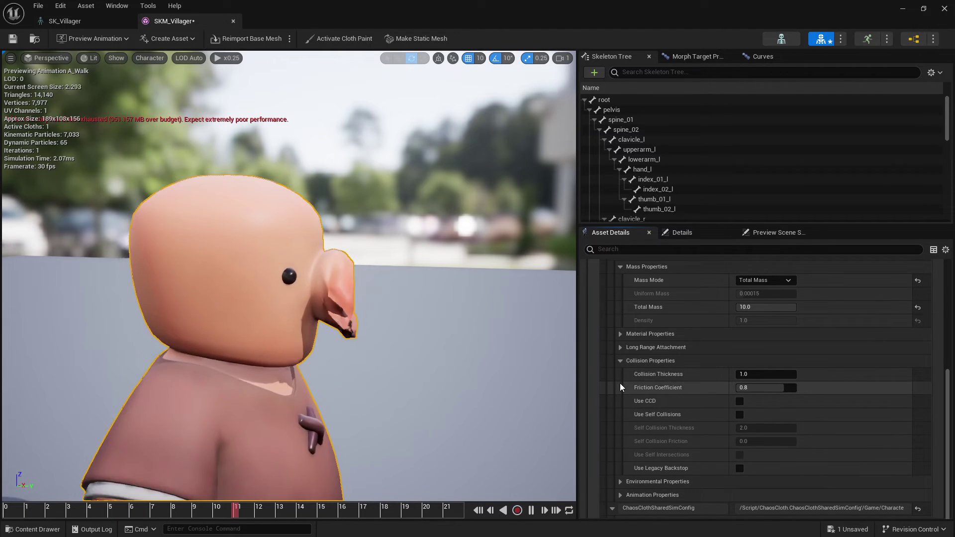
pyautogui.click(768, 376)
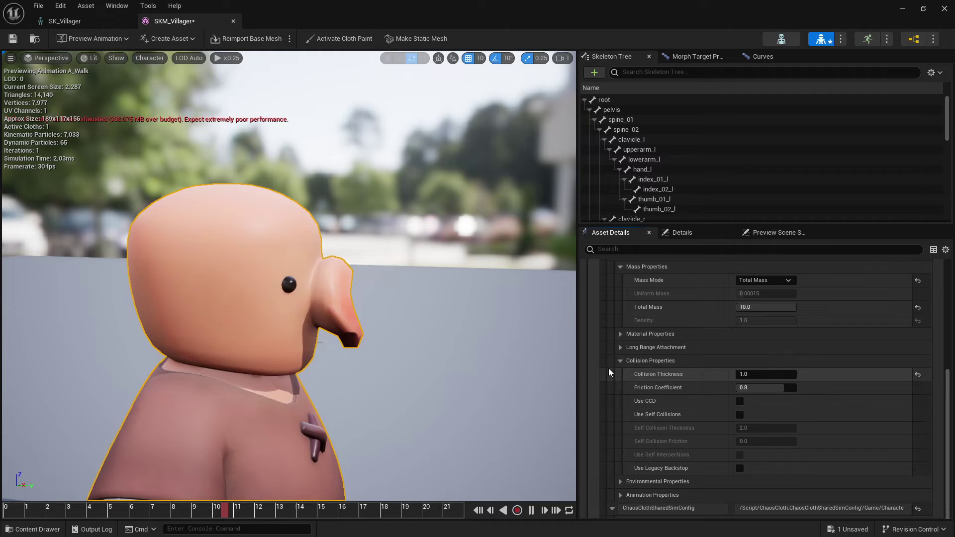
pyautogui.click(619, 360)
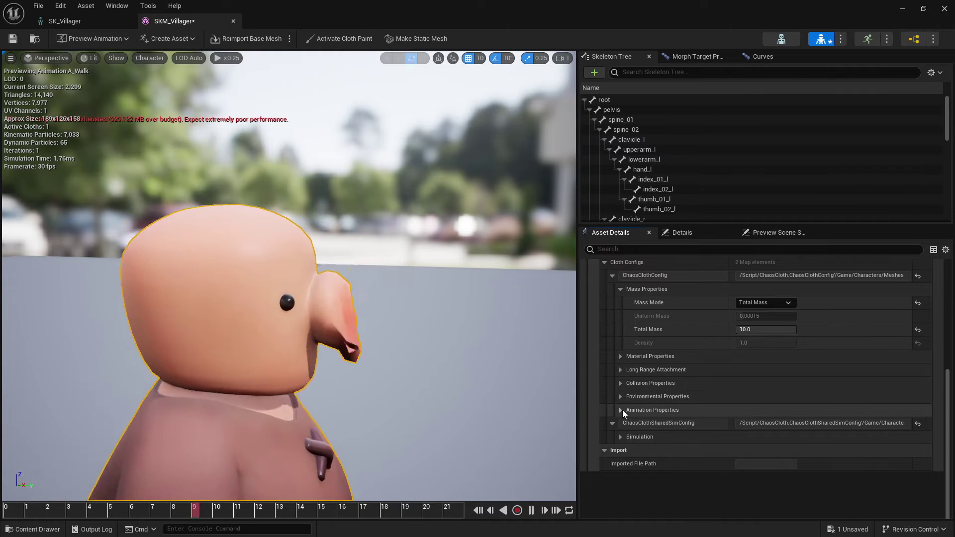
# - Set the Gravity Scale to -1.0 in the nose cloth's environmental properties to test the effect on the simulation
pyautogui.click(622, 398)
pyautogui.scroll(-1, 623, 399)
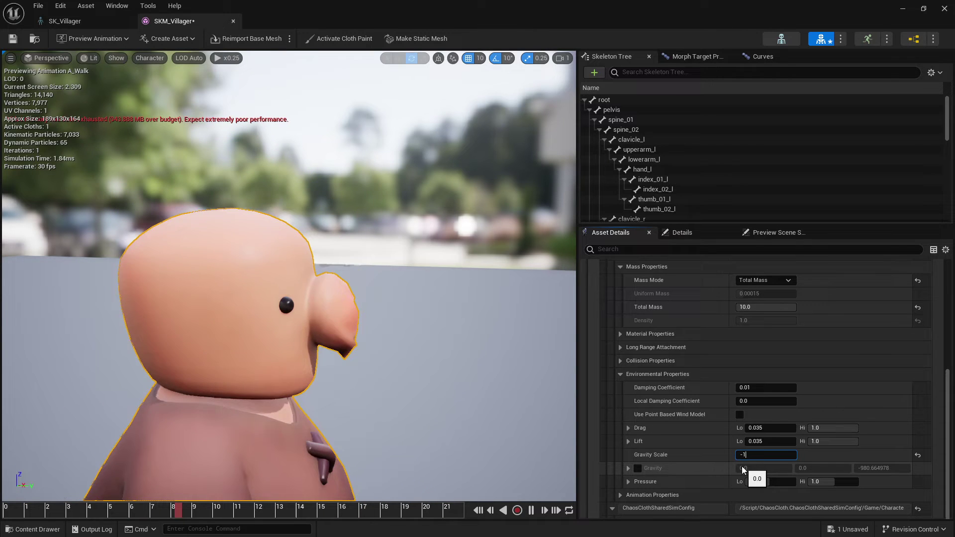
pyautogui.press('Return')
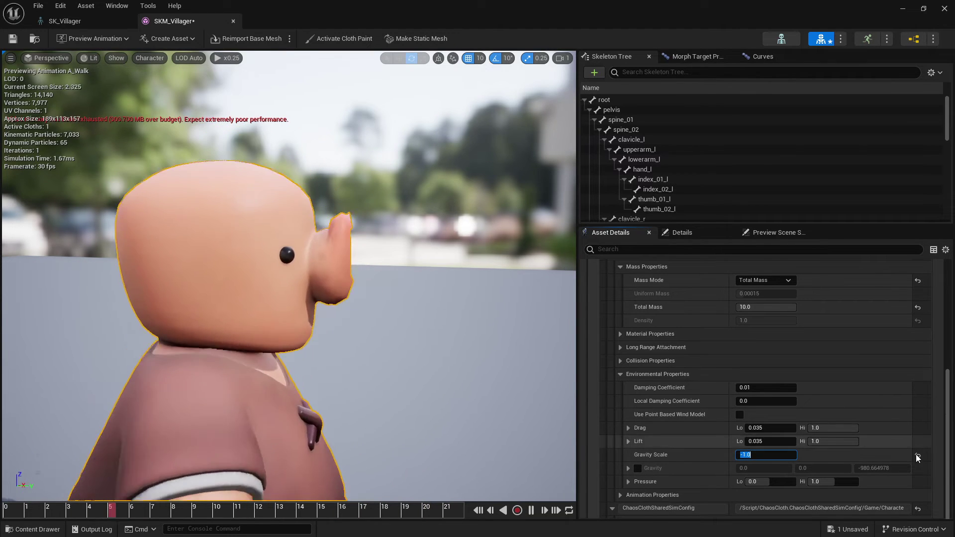
pyautogui.click(620, 374)
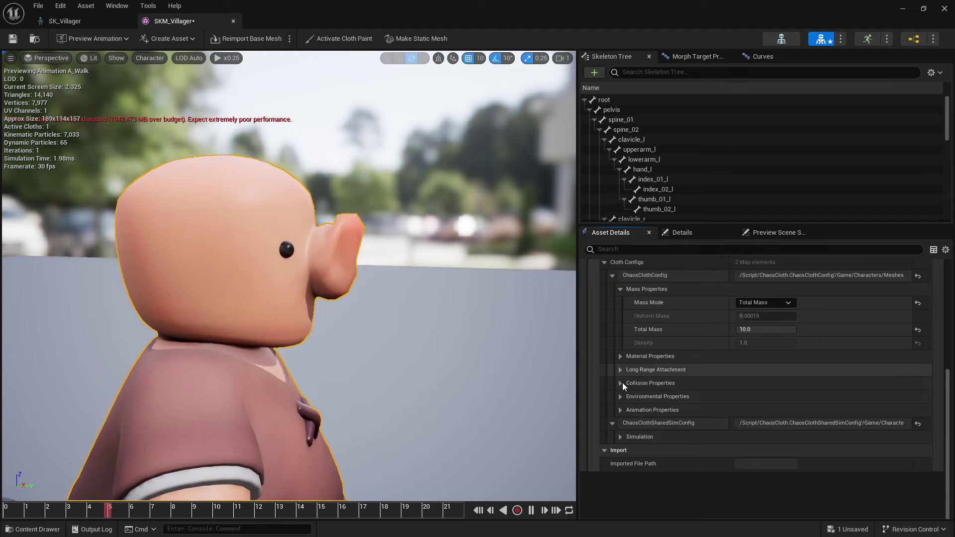
# - In the nose cloth's animation properties, raise the low Anim Drive Stiffness to 1.0 and reduce it to 0.9
pyautogui.click(621, 410)
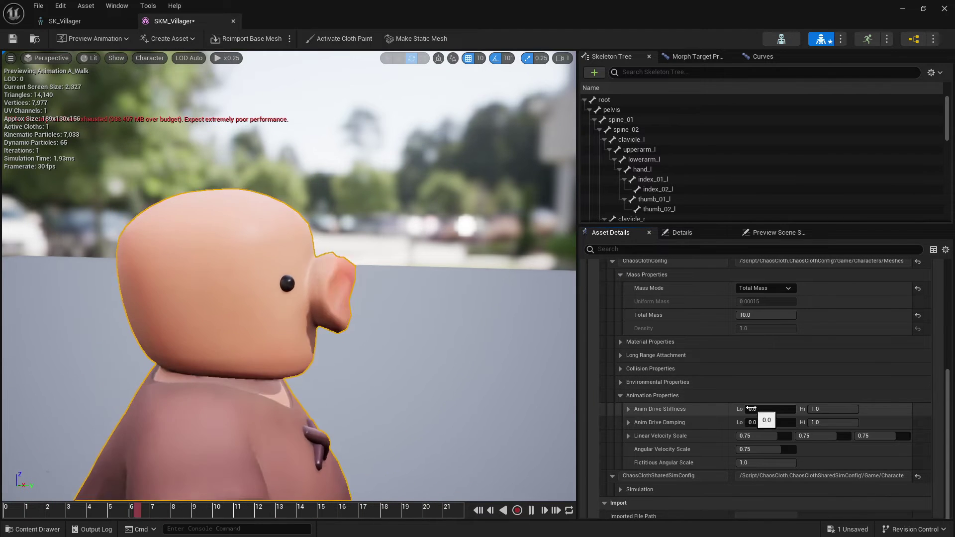
pyautogui.moveTo(752, 408); pyautogui.dragTo(799, 408)
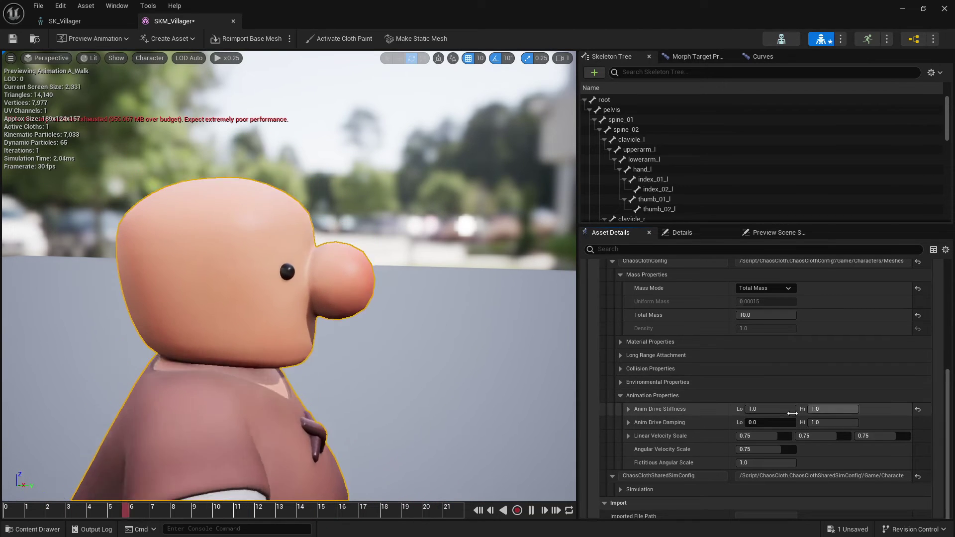
pyautogui.click(779, 409)
pyautogui.press('BackSpace')
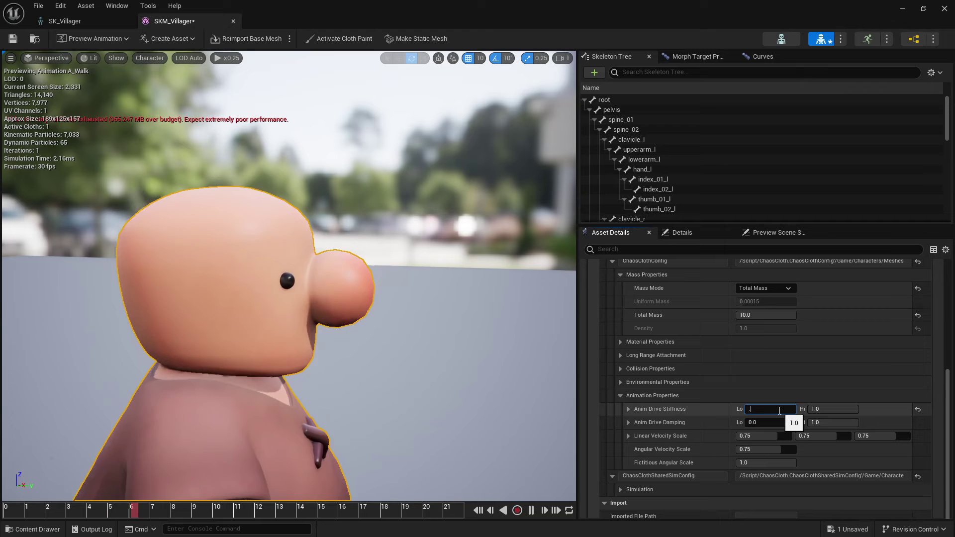
pyautogui.write('0.9')
pyautogui.press('Return')
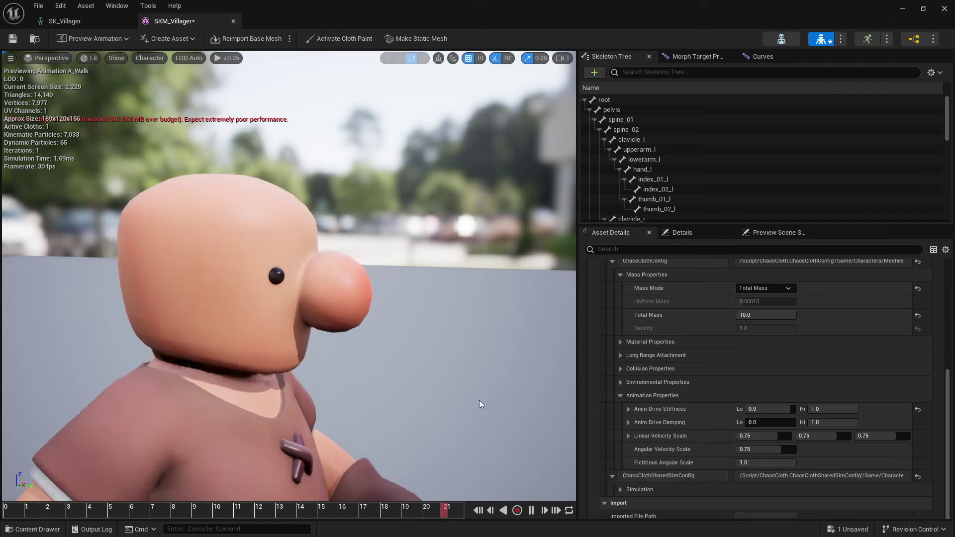
# - Try low Anim Drive Stiffness values of 0.8 and 0.85 on the nose cloth, and set it back to 0.9
pyautogui.click(770, 408)
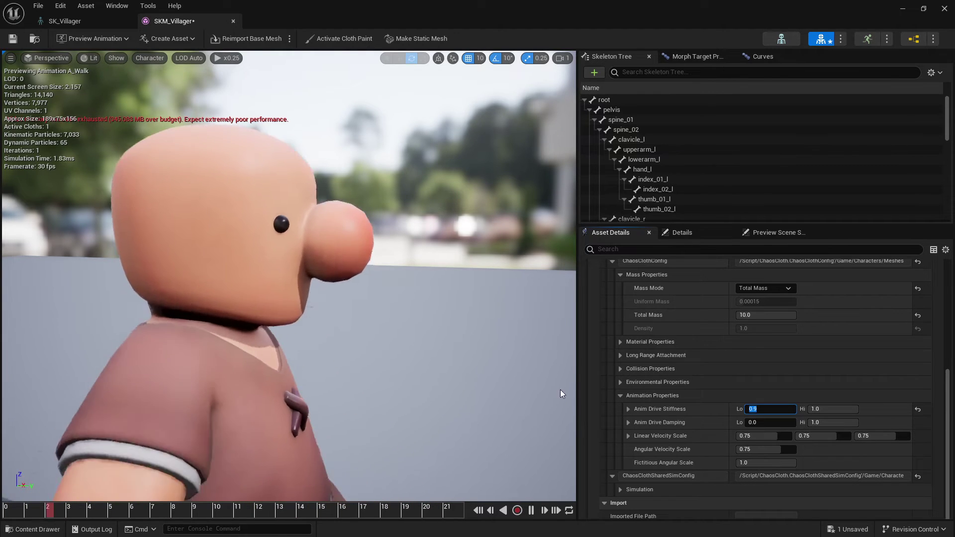
pyautogui.click(773, 409)
pyautogui.press('BackSpace')
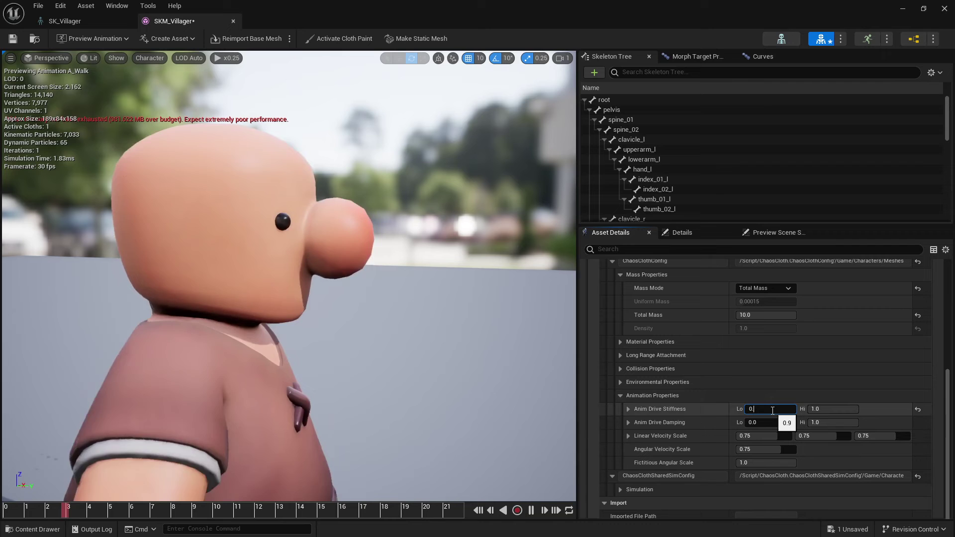
pyautogui.write('8')
pyautogui.press('Return')
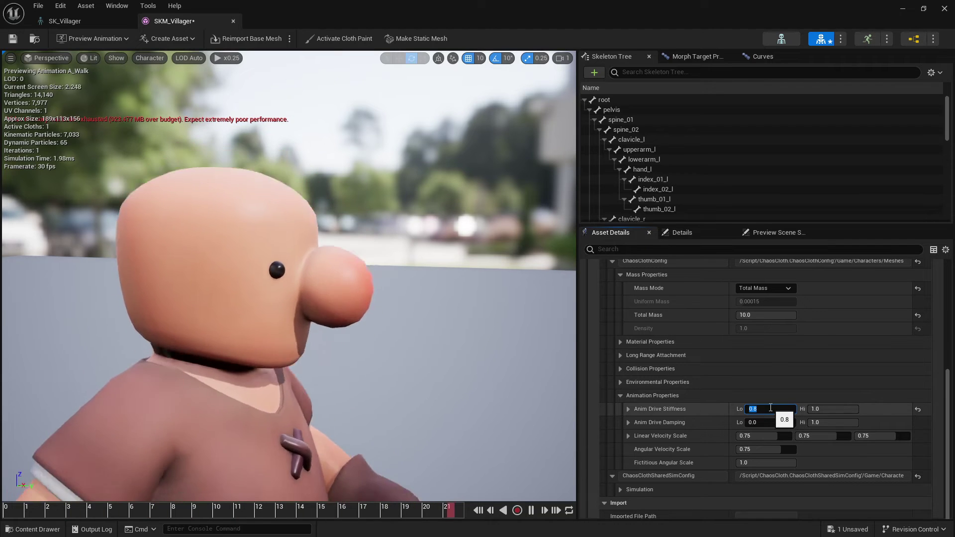
pyautogui.write('0.85')
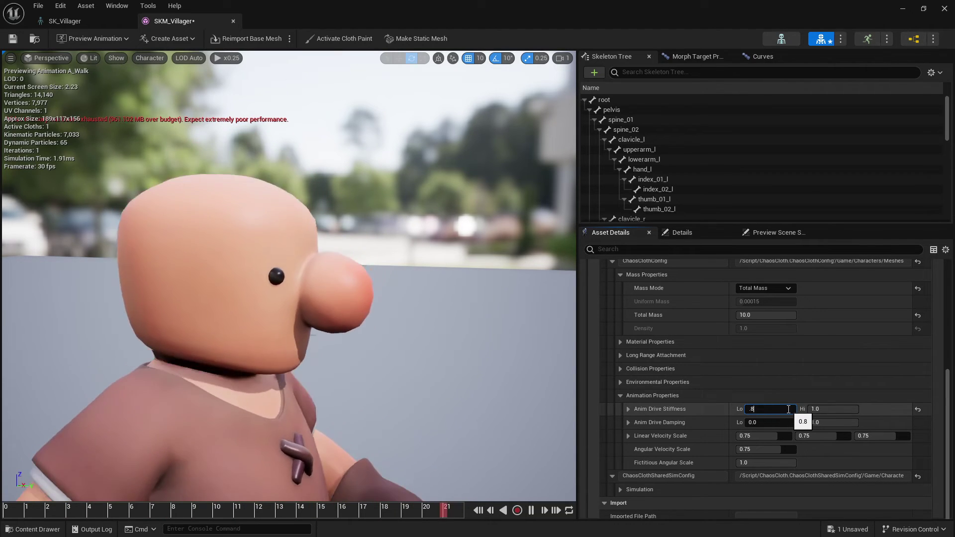
pyautogui.press('Return')
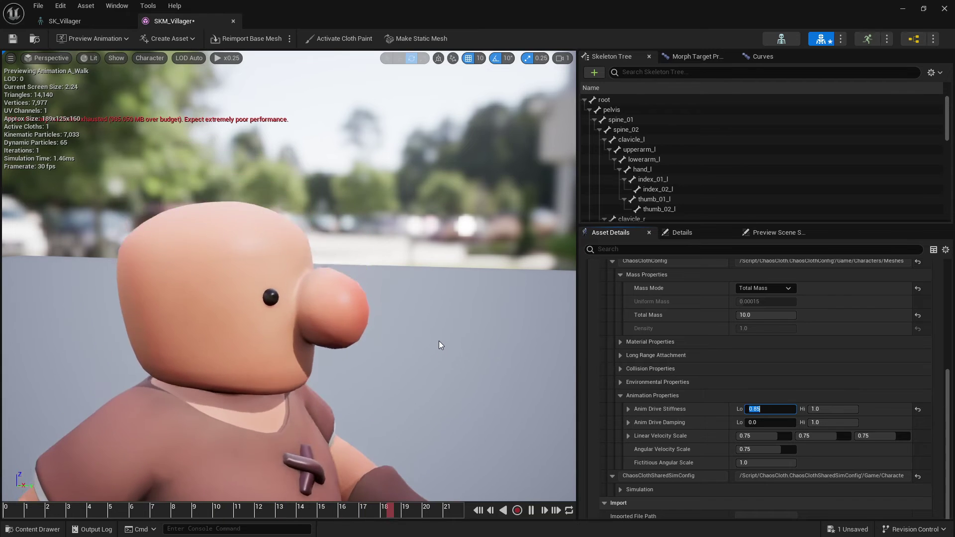
pyautogui.write('0.9')
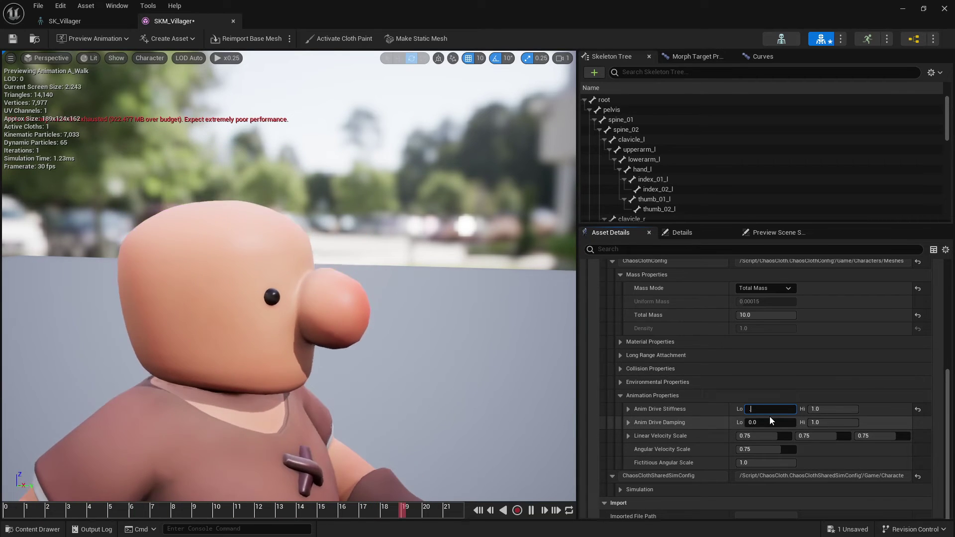
pyautogui.press('Return')
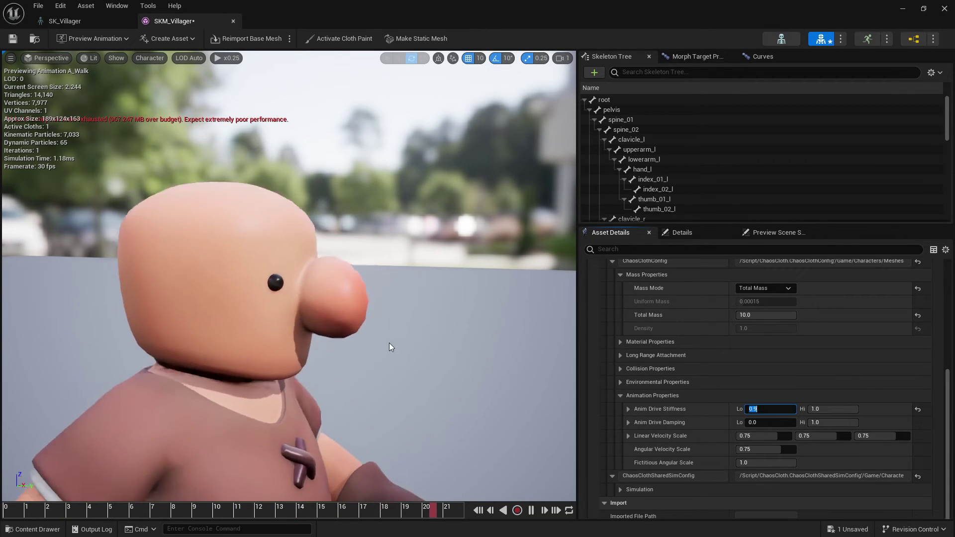
# - Set the animation preview's playback speed to x1.0 to check the nose simulation at normal speed
pyautogui.keyDown('alt'); pyautogui.moveTo(389, 342); pyautogui.dragTo(463, 337); pyautogui.keyUp('alt')
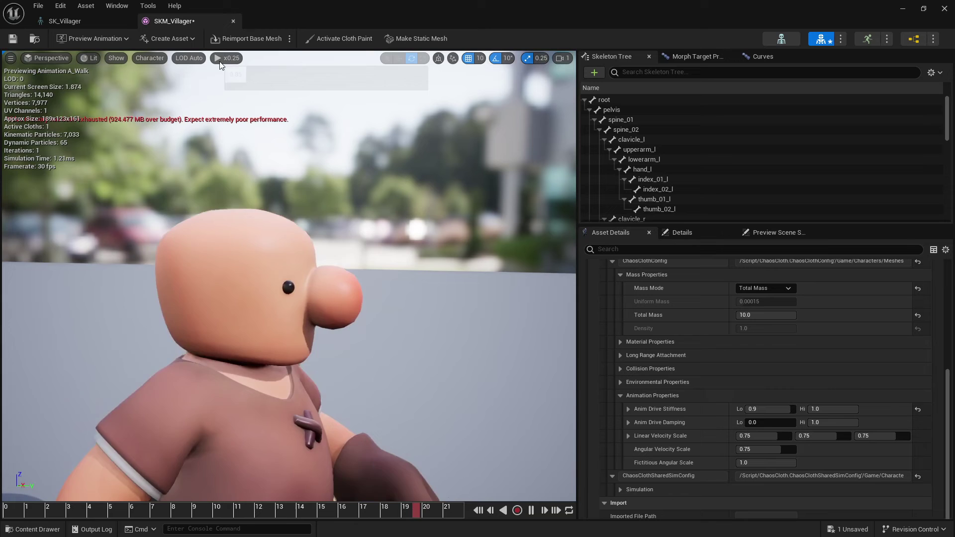
pyautogui.click(223, 57)
pyautogui.click(247, 125)
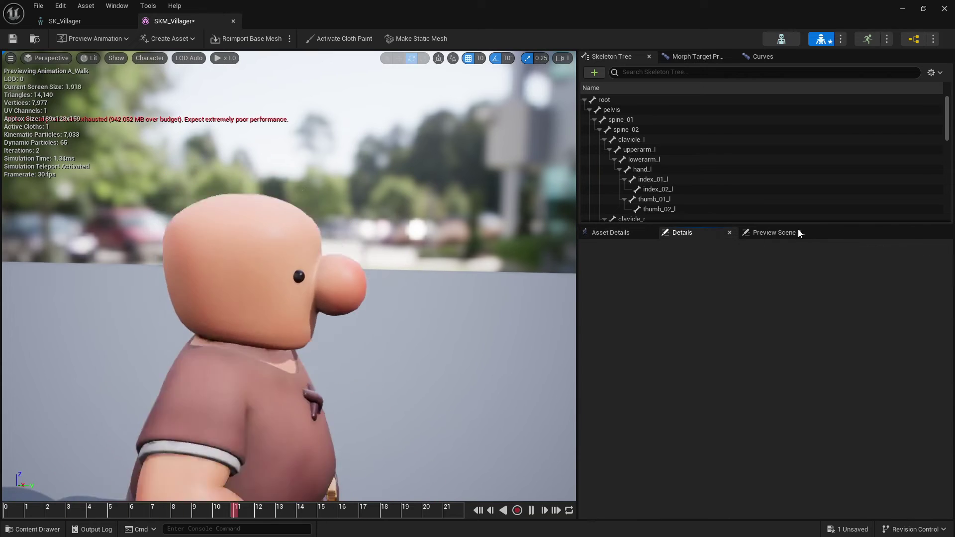
# - Preview the villager's simulated nose with the specific animations A_Idle and A_Building
pyautogui.click(796, 232)
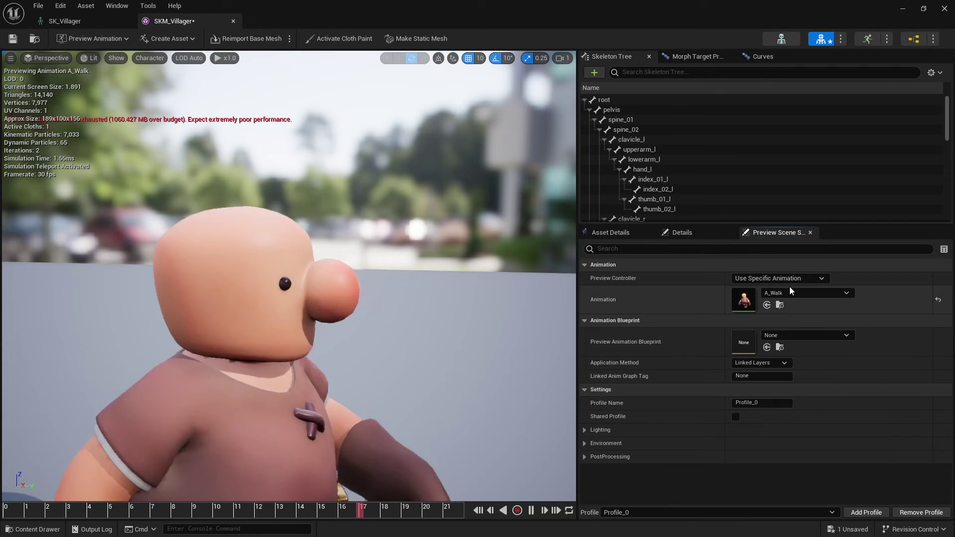
pyautogui.click(793, 291)
pyautogui.click(684, 423)
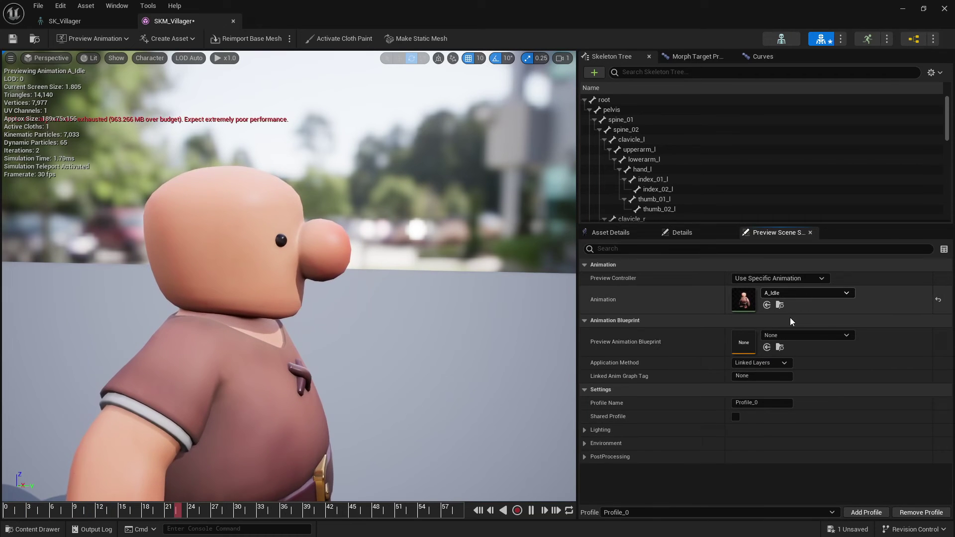
pyautogui.click(796, 293)
pyautogui.click(687, 420)
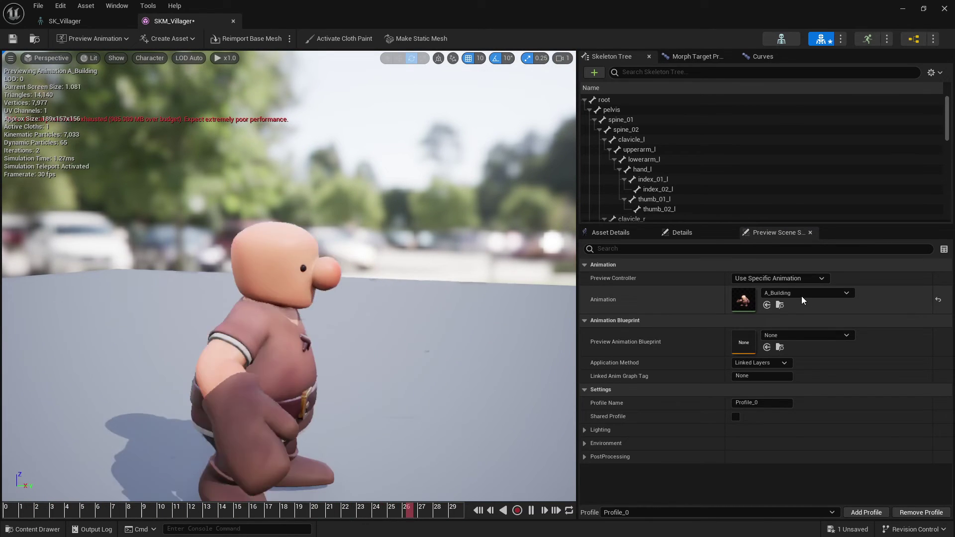
pyautogui.click(801, 295)
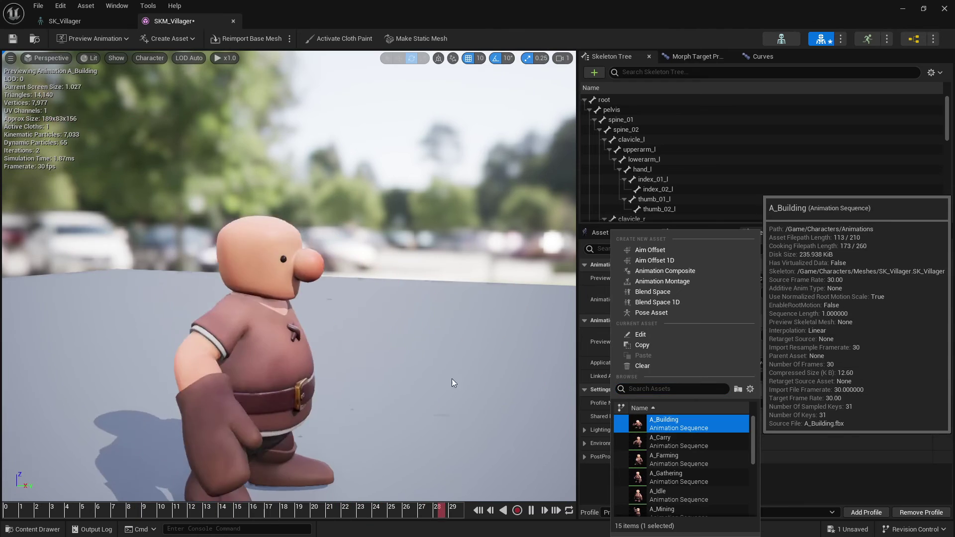
pyautogui.keyDown('alt'); pyautogui.moveTo(396, 363); pyautogui.dragTo(423, 359); pyautogui.keyUp('alt')
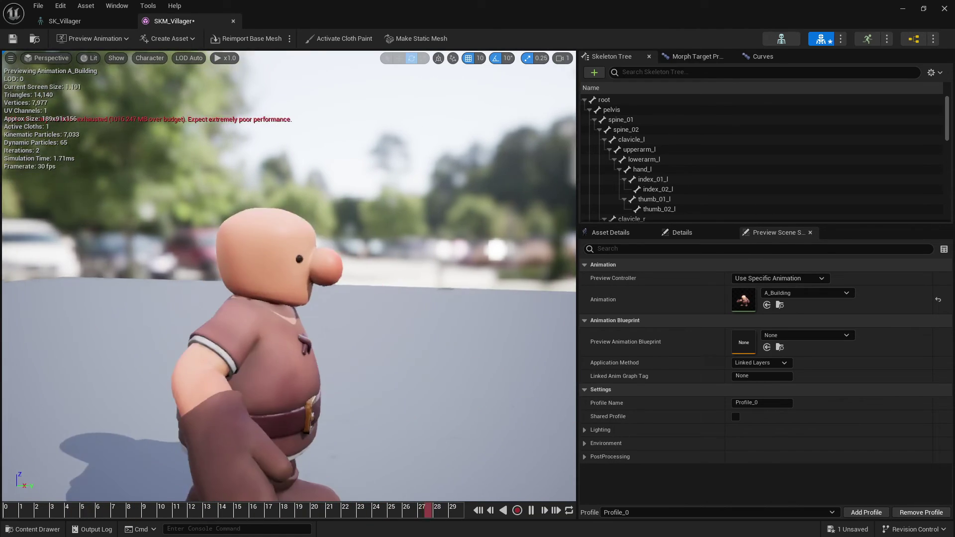
# - Preview the villager with A_Carry, check the nose up close and return to the mesh's cloth settings
pyautogui.click(802, 293)
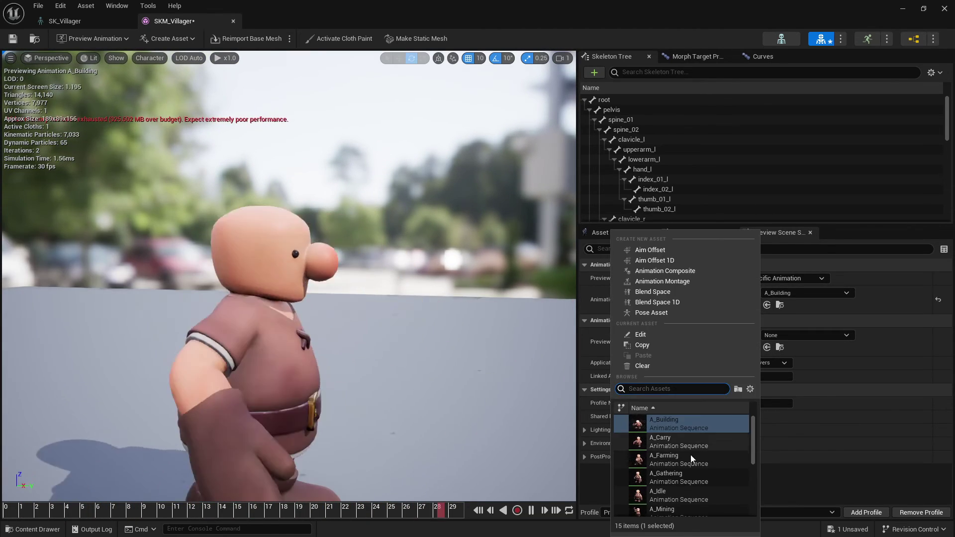
pyautogui.click(679, 440)
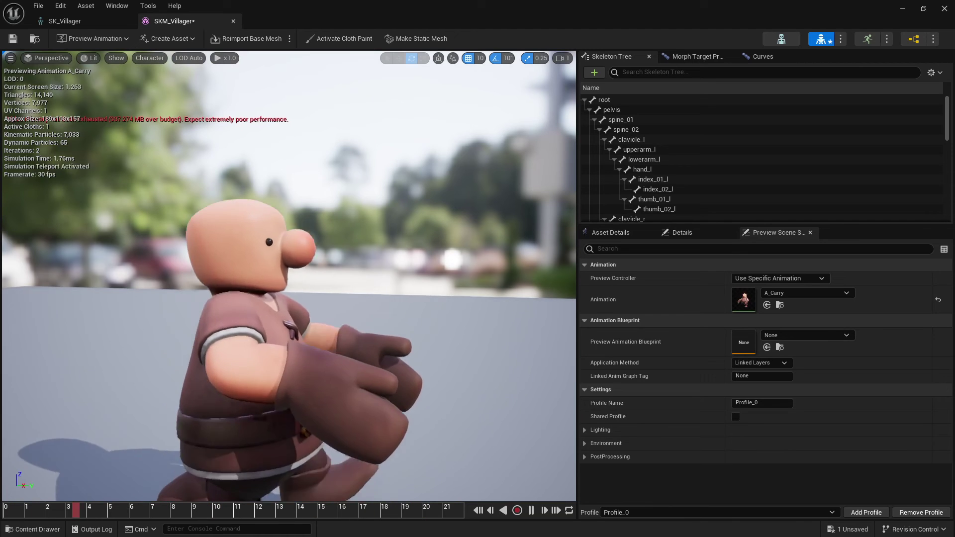
pyautogui.keyDown('alt'); pyautogui.moveTo(273, 326); pyautogui.dragTo(317, 328, button='middle'); pyautogui.keyUp('alt')
pyautogui.scroll(4, 318, 328)
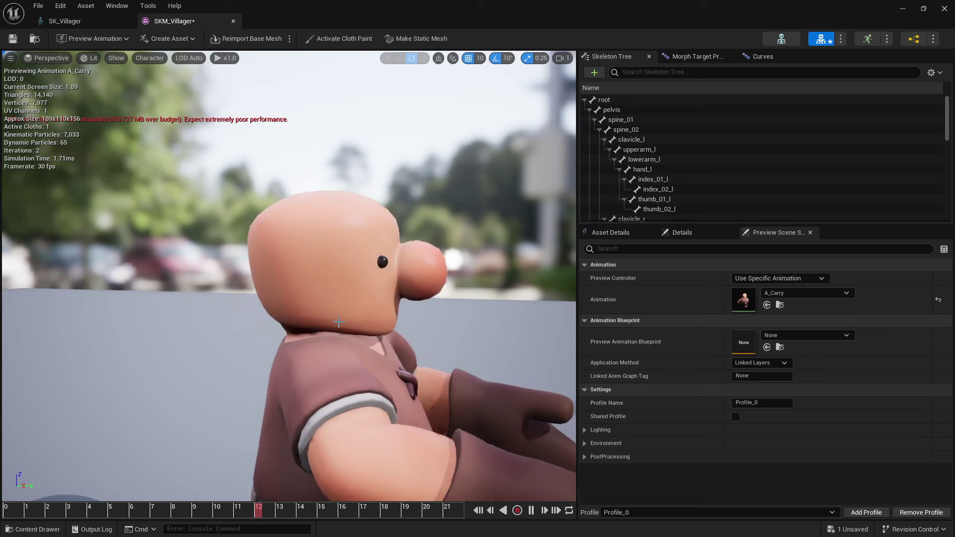
pyautogui.click(607, 233)
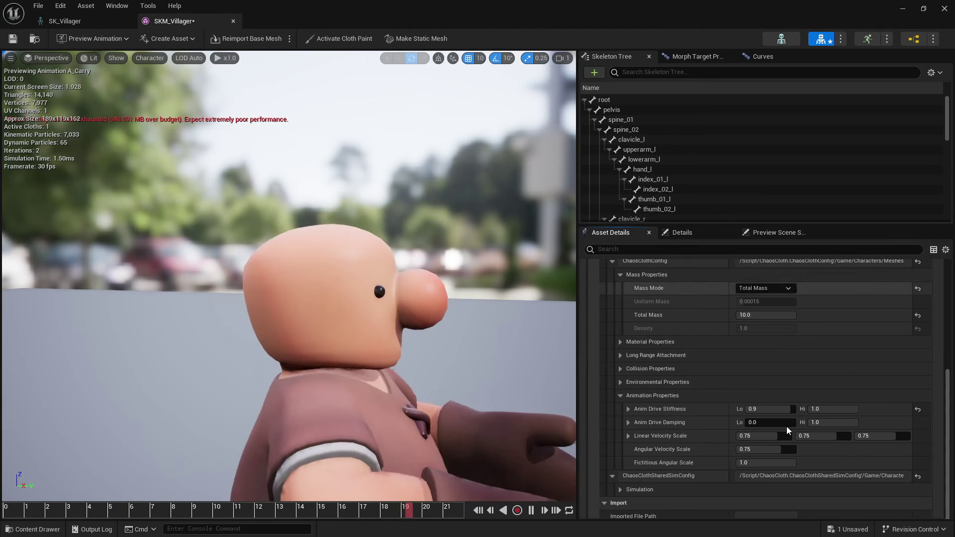
# - Try a low Anim Drive Stiffness of 0.85 on the nose cloth, and reduce it further to 0.8
pyautogui.click(770, 409)
pyautogui.press('BackSpace')
pyautogui.write('0.85')
pyautogui.press('Return')
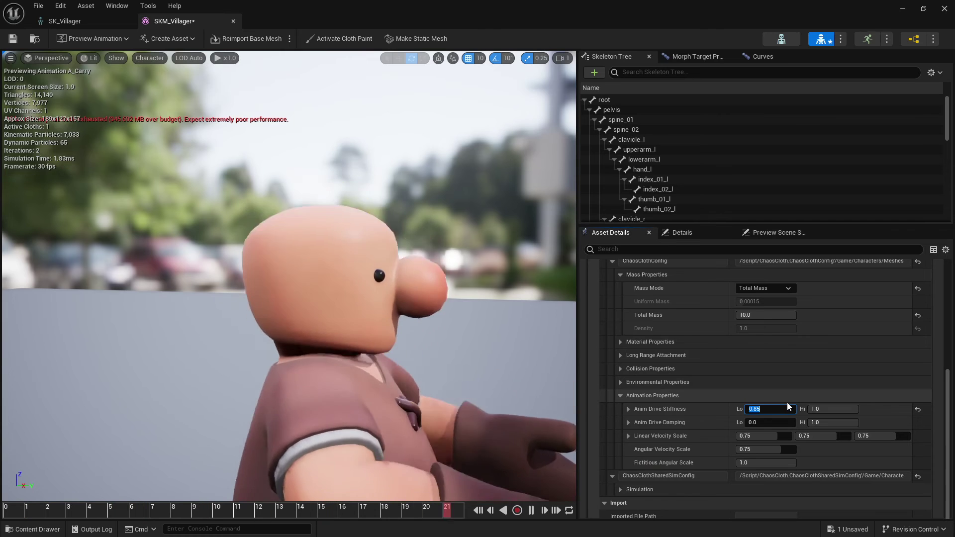
pyautogui.write('.8')
pyautogui.press('Return')
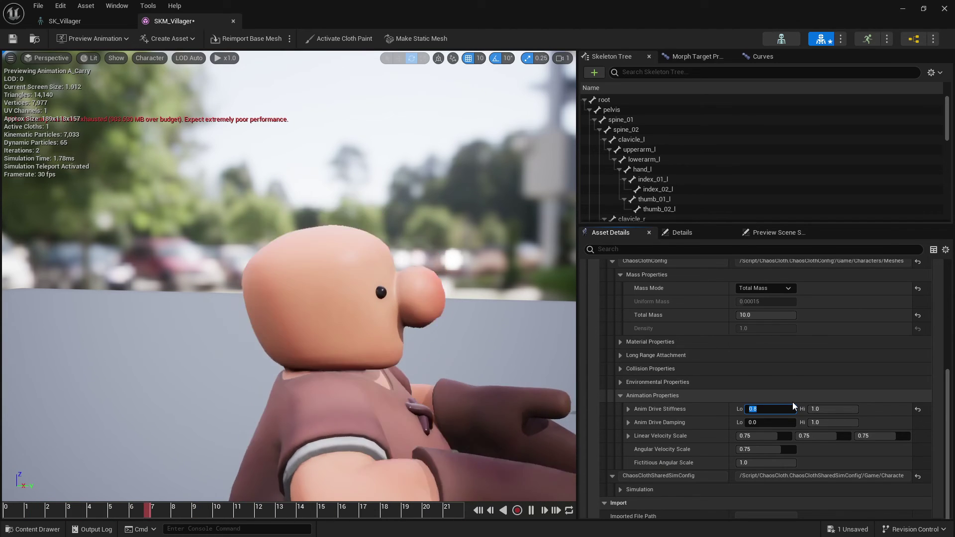
# - Examine the nose's movement in the A_Carry preview from the side, from full-body distance and closer up
pyautogui.keyDown('alt'); pyautogui.moveTo(517, 354); pyautogui.dragTo(465, 356, button='right'); pyautogui.keyUp('alt')
pyautogui.moveTo(518, 354)
pyautogui.keyDown('alt'); pyautogui.mouseDown()
pyautogui.moveTo(378, 363)
pyautogui.moveTo(514, 364)
pyautogui.mouseUp(); pyautogui.keyUp('alt')
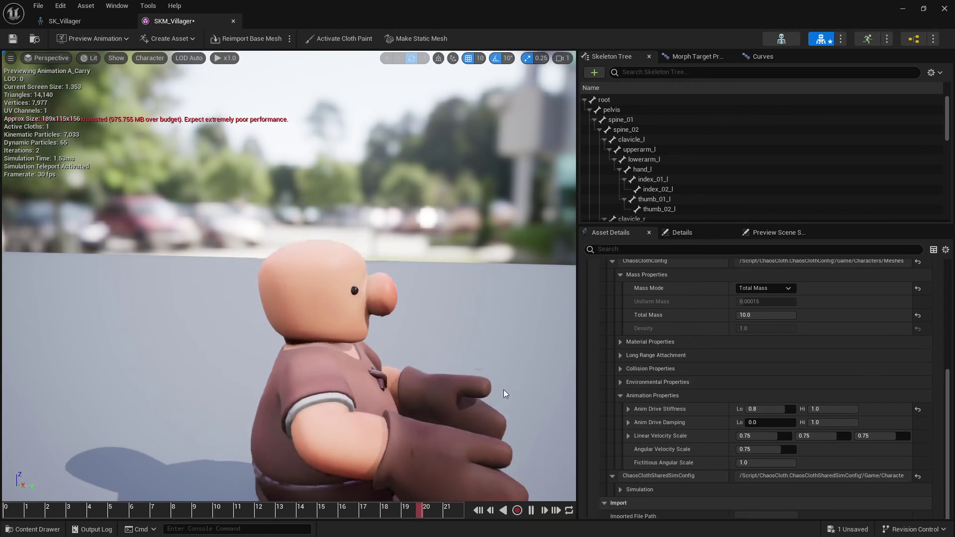
pyautogui.scroll(-5, 412, 365)
pyautogui.moveTo(436, 362)
pyautogui.keyDown('alt'); pyautogui.mouseDown()
pyautogui.moveTo(233, 359)
pyautogui.moveTo(434, 362)
pyautogui.mouseUp(); pyautogui.keyUp('alt')
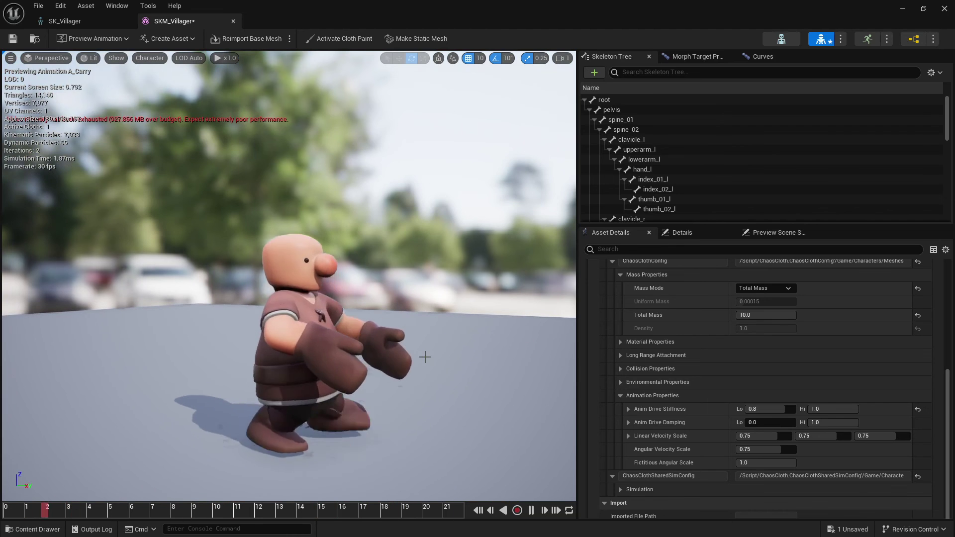
pyautogui.scroll(3, 433, 350)
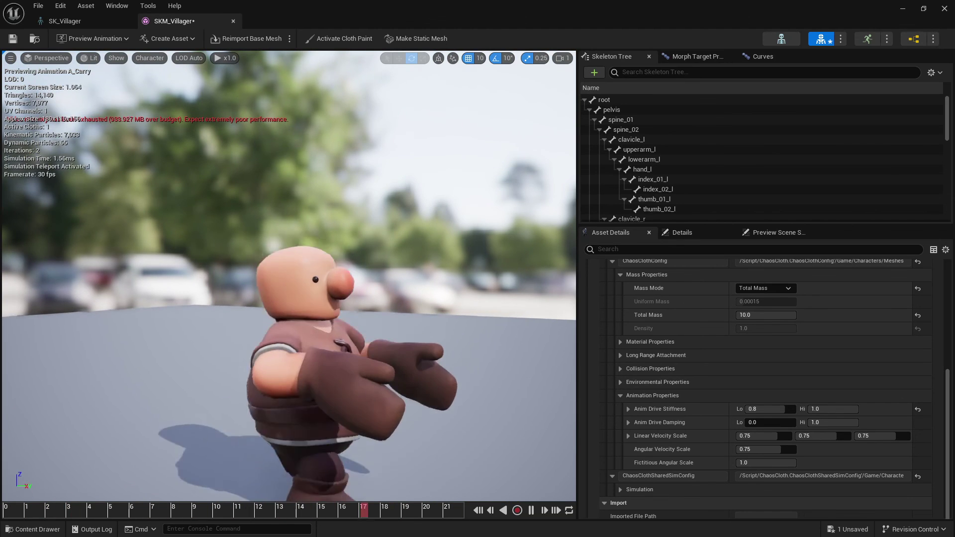
pyautogui.scroll(2, 435, 353)
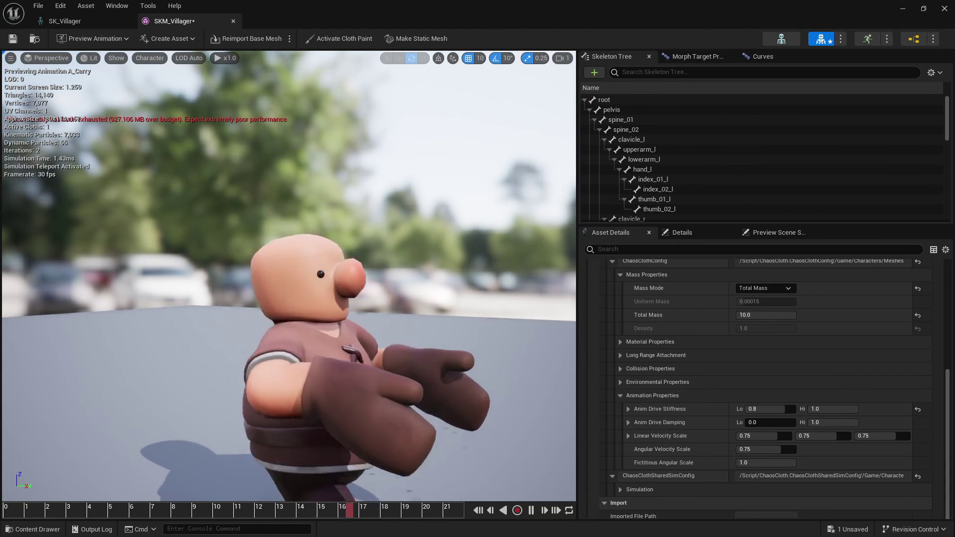